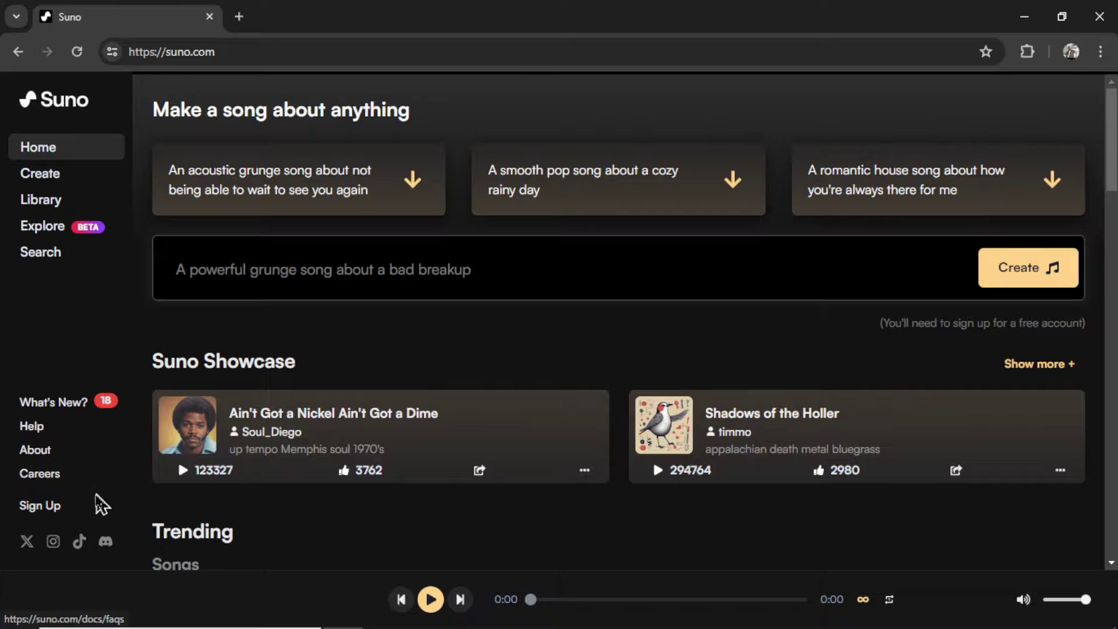
# Sign up for Suno with Discord and review the plans, noting Basic's 50 daily credits.
pyautogui.click(50, 508)
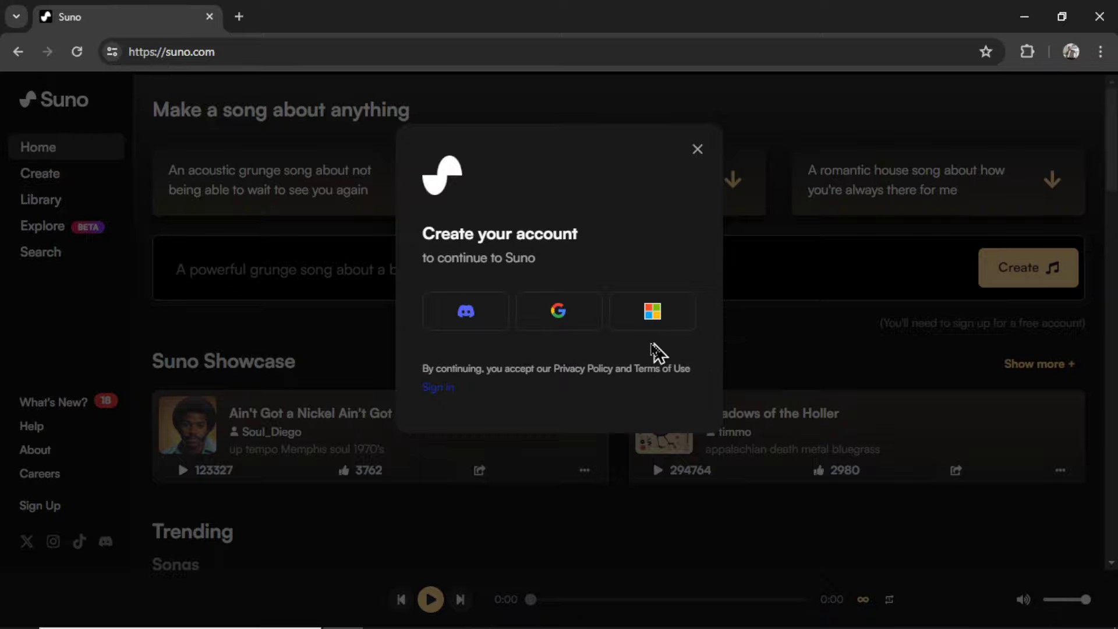
pyautogui.click(481, 332)
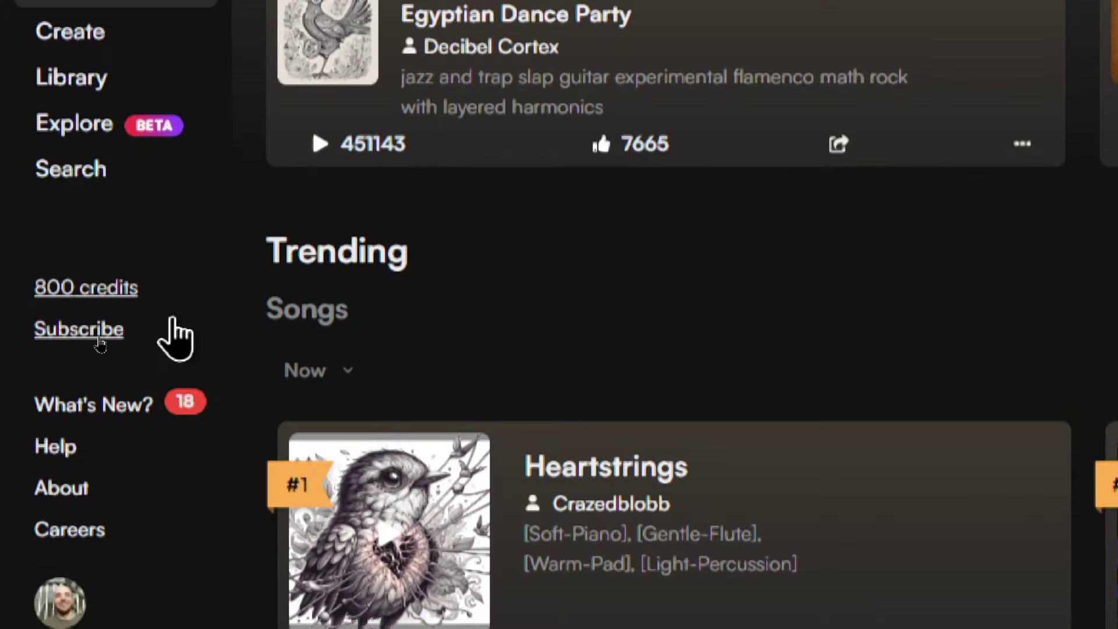
pyautogui.click(97, 337)
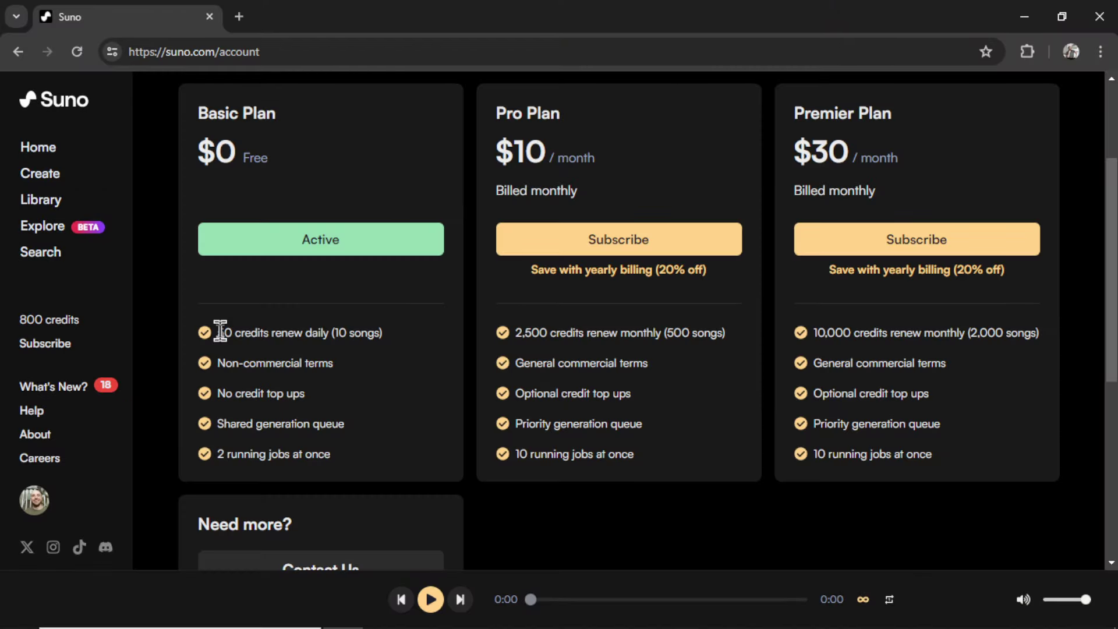
pyautogui.moveTo(220, 331); pyautogui.dragTo(328, 330)
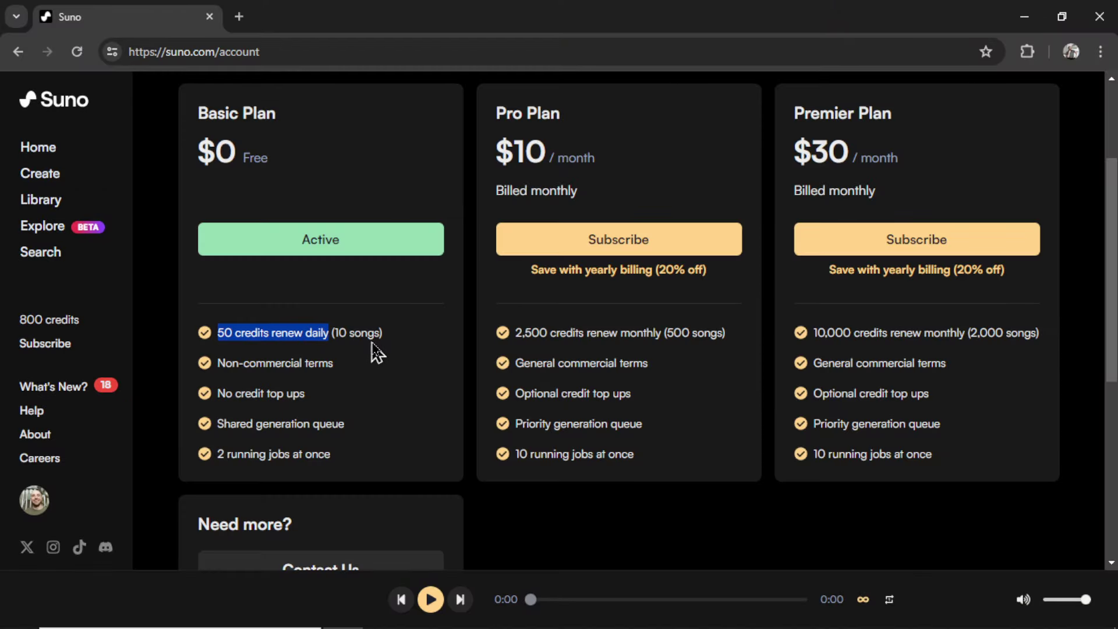
pyautogui.moveTo(337, 367); pyautogui.dragTo(219, 362)
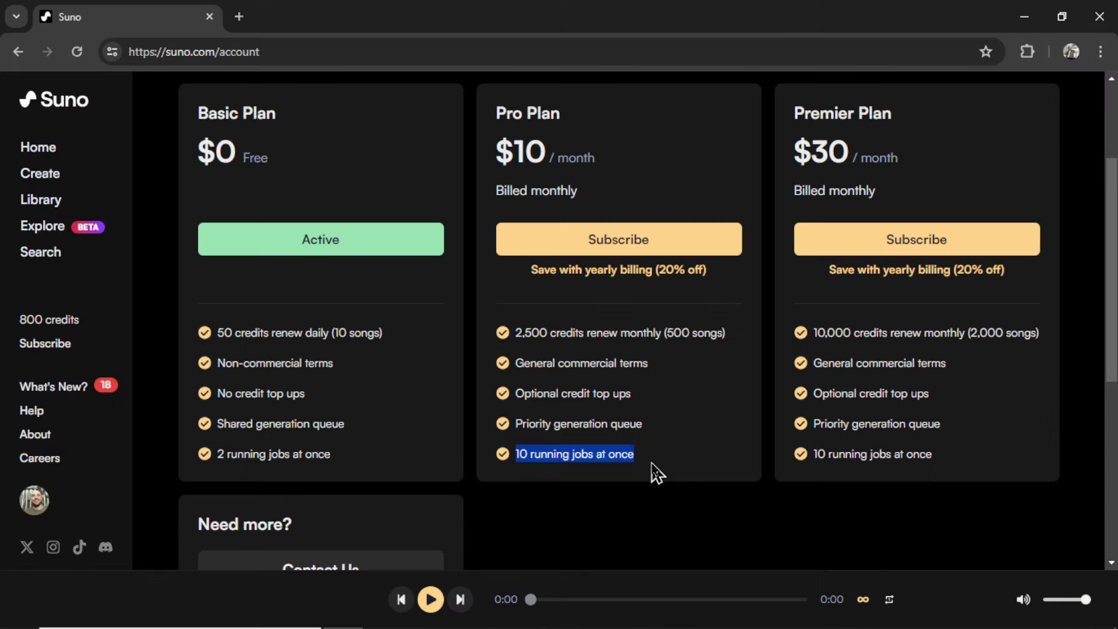
pyautogui.click(657, 473)
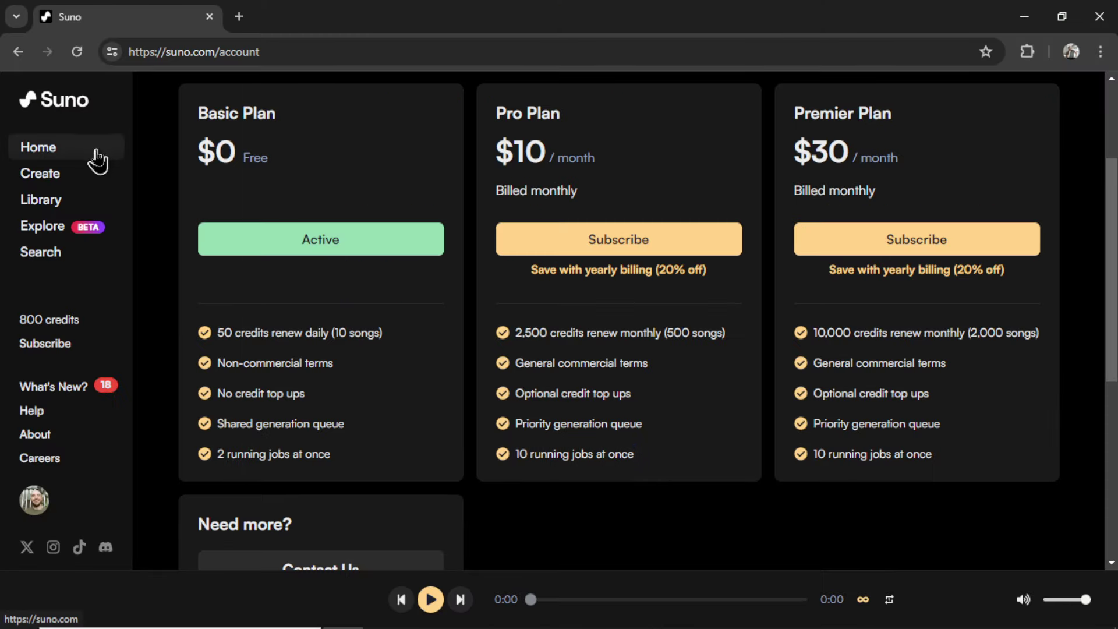
# Create an instrumental v3.5 song with the description 'lofi hiphop summer vibes'.
pyautogui.click(104, 182)
pyautogui.click(403, 99)
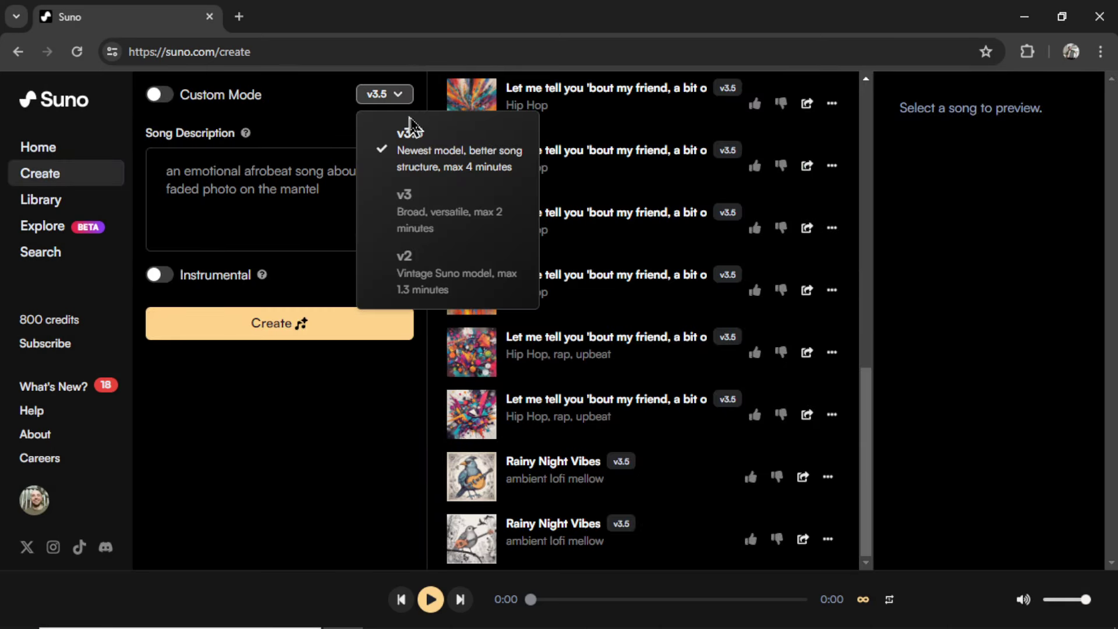
pyautogui.click(429, 159)
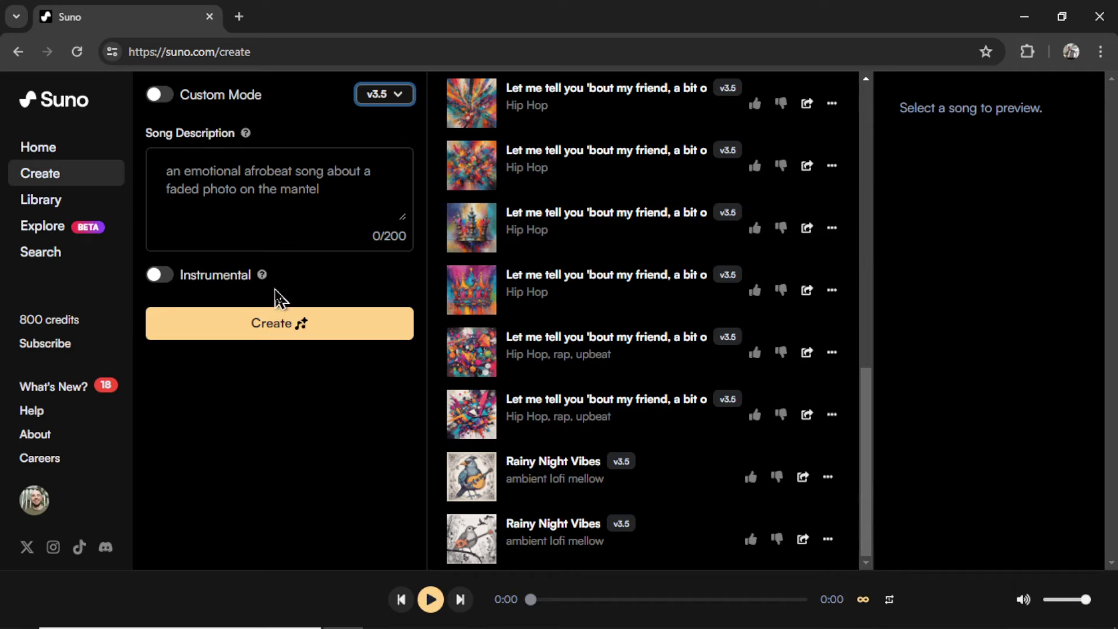
pyautogui.click(332, 200)
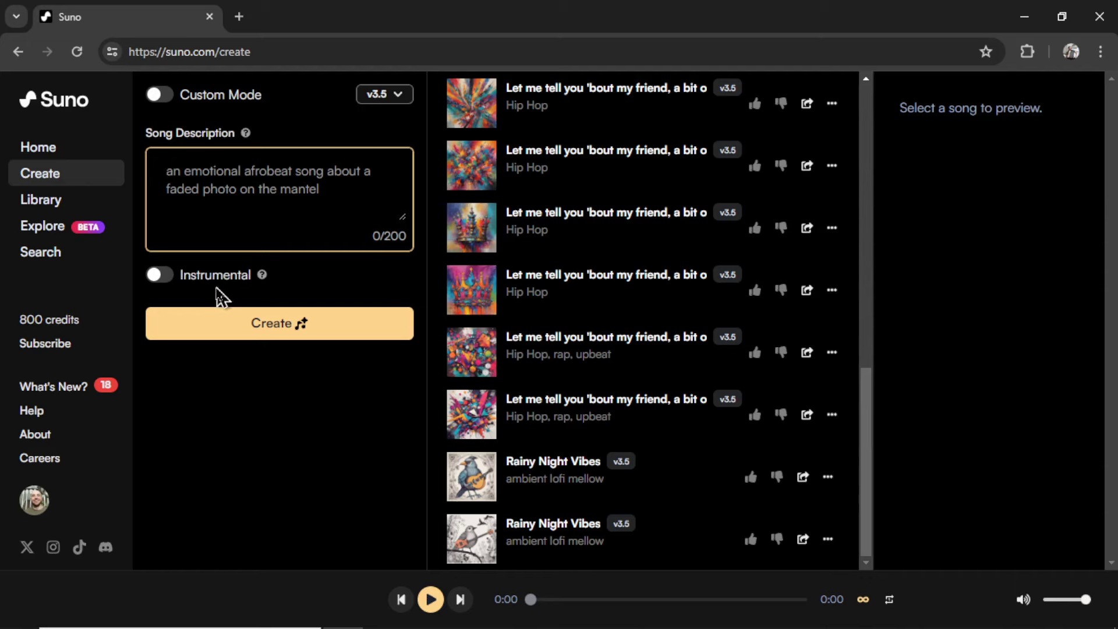
pyautogui.click(158, 276)
pyautogui.click(326, 199)
pyautogui.write('lofi hiphop summer vibes')
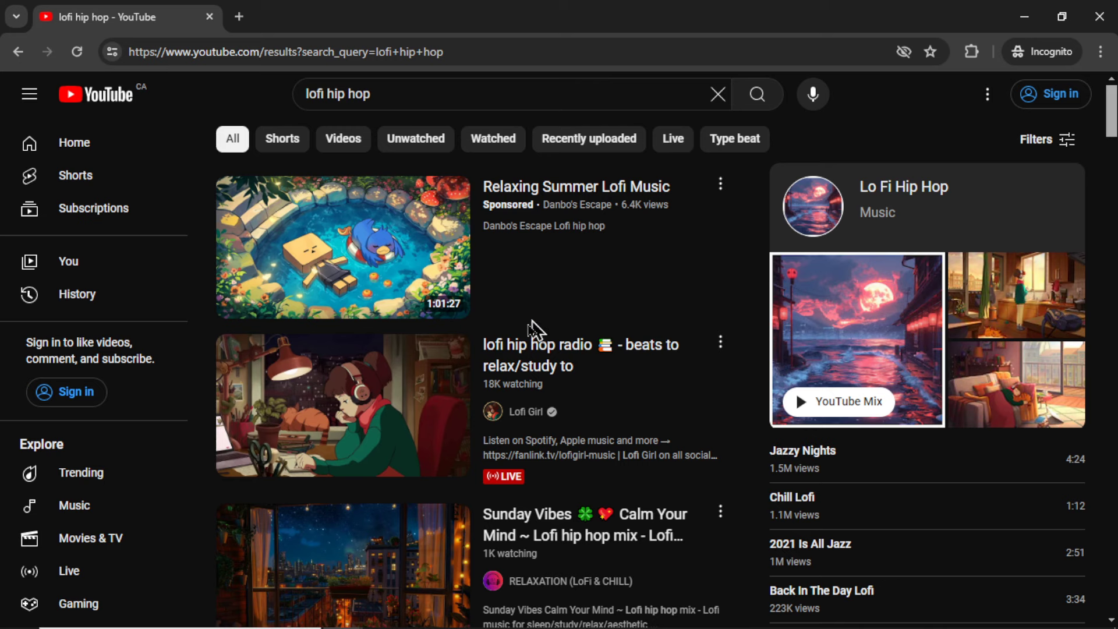
pyautogui.scroll(-3, 725, 453)
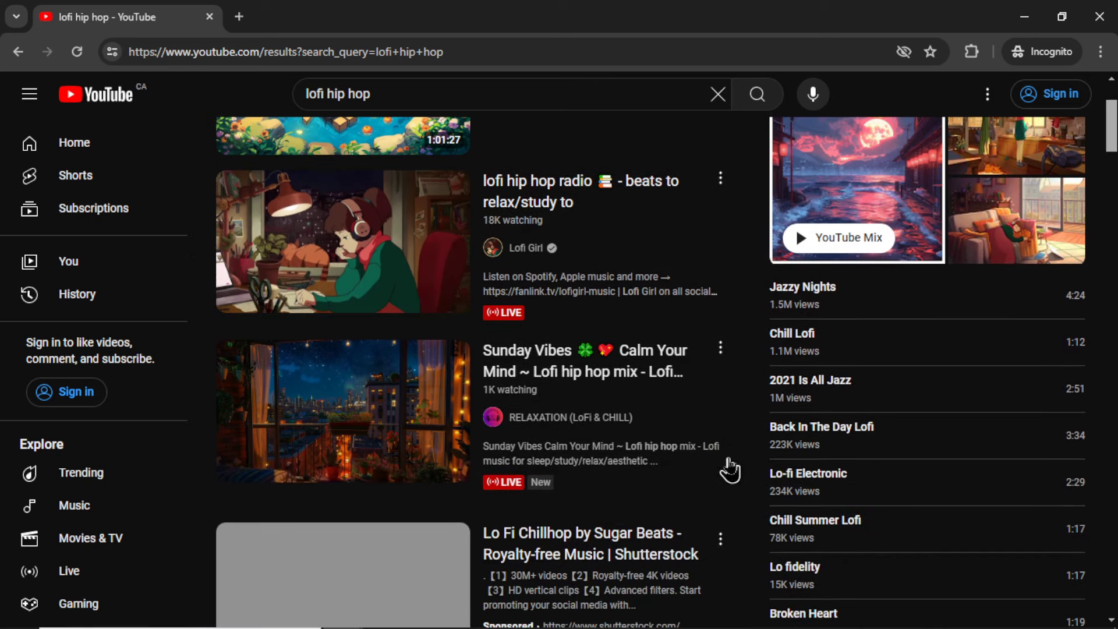
pyautogui.scroll(3, 729, 463)
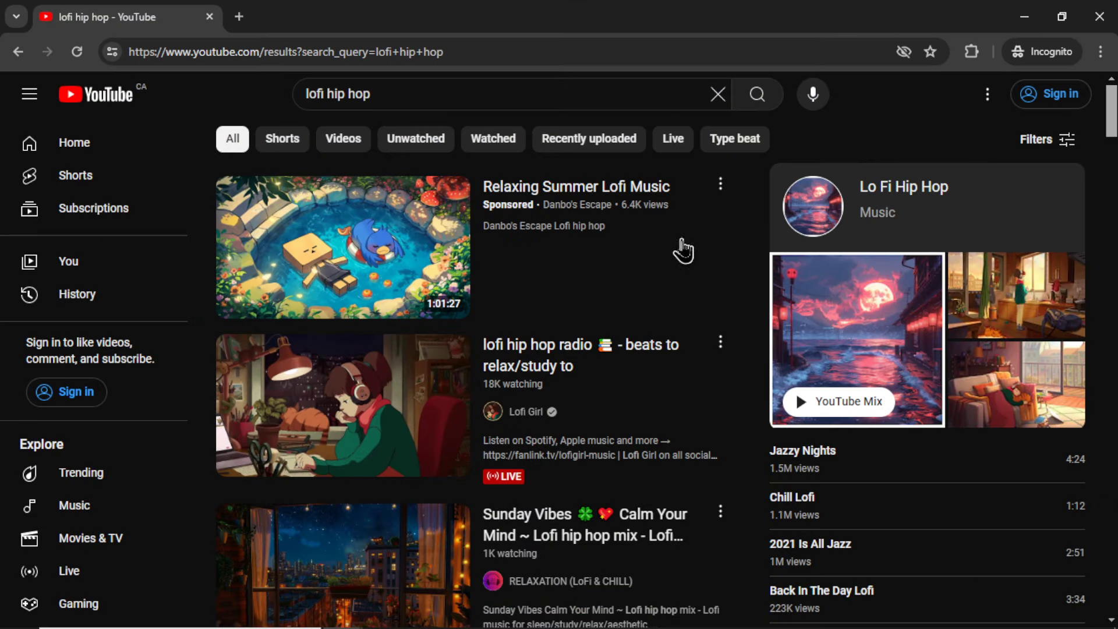
pyautogui.moveTo(690, 403)
pyautogui.scroll(-2, 728, 296)
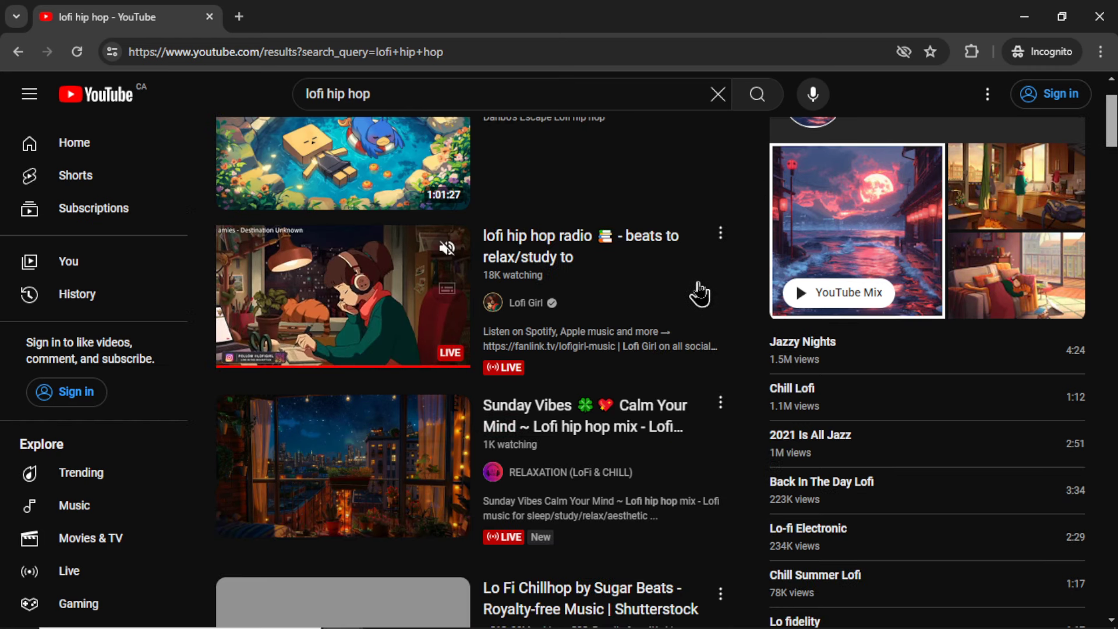
pyautogui.scroll(-3, 732, 371)
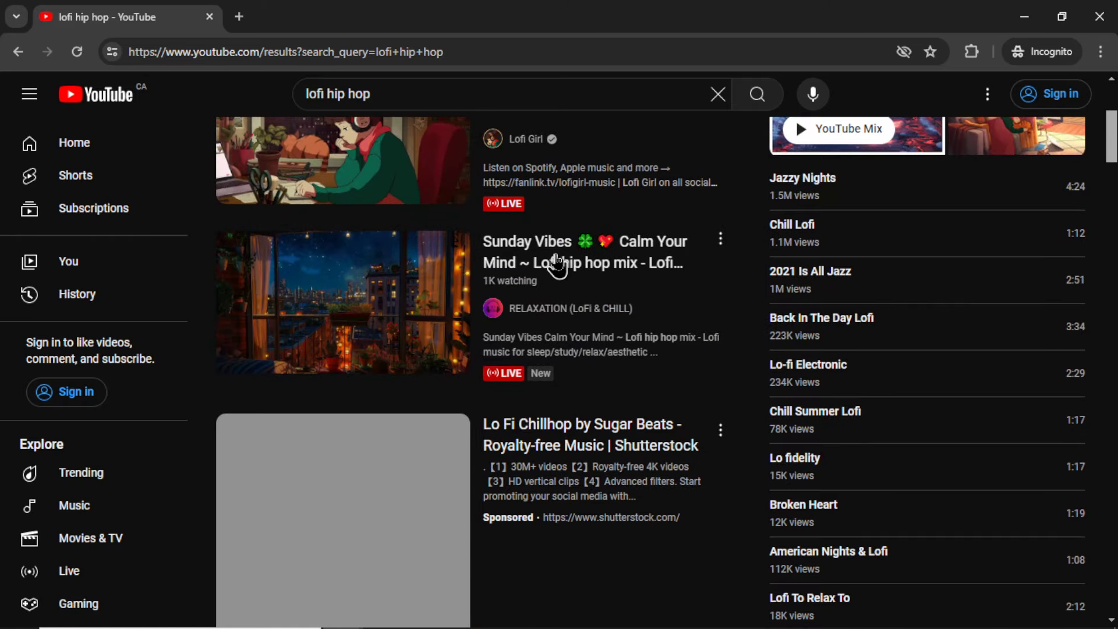
pyautogui.scroll(-5, 722, 351)
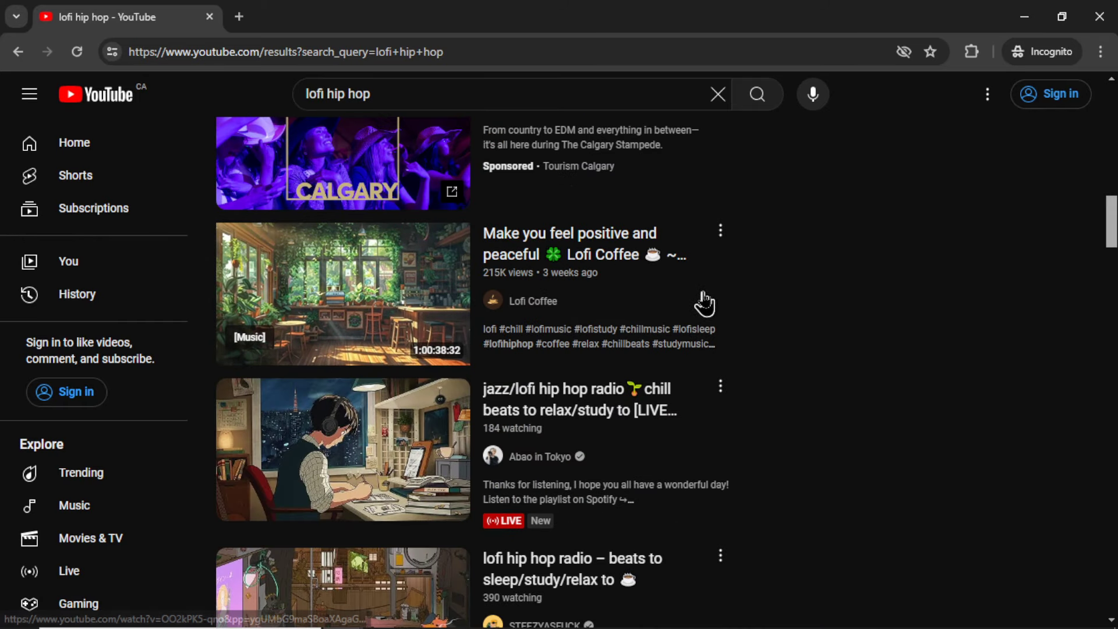
pyautogui.scroll(-7, 736, 382)
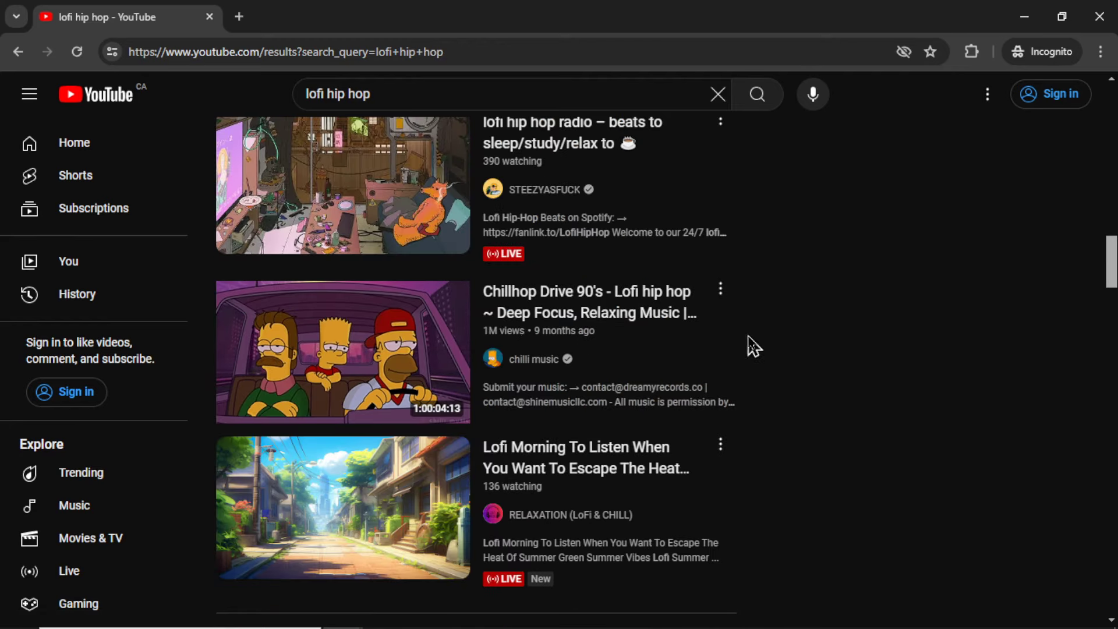
pyautogui.scroll(-3, 757, 401)
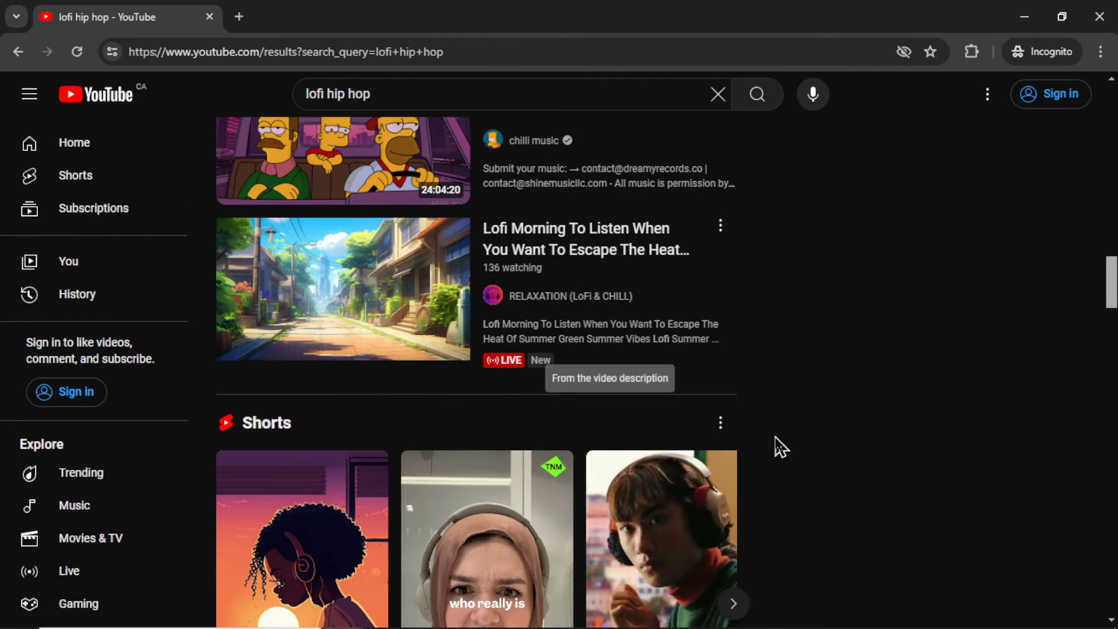
pyautogui.scroll(-8, 786, 460)
pyautogui.moveTo(1114, 457); pyautogui.dragTo(1113, 586)
pyautogui.moveTo(624, 428)
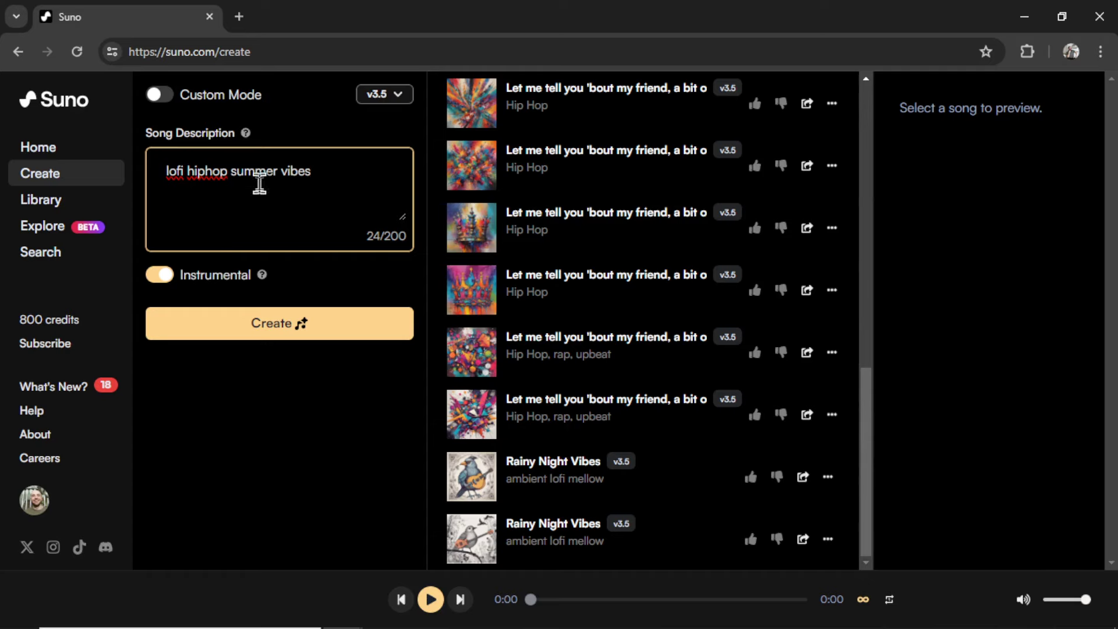
# Select the whole 'lofi hiphop summer vibes' description and generate songs from it.
pyautogui.moveTo(314, 172); pyautogui.dragTo(231, 171)
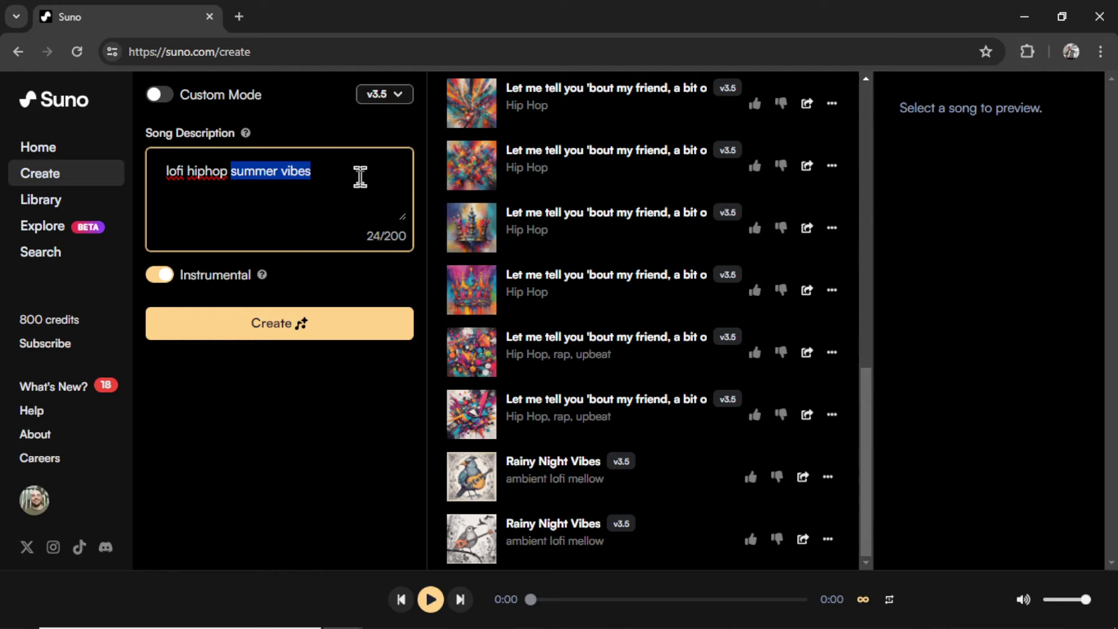
pyautogui.hotkey('ctrl', 'a')
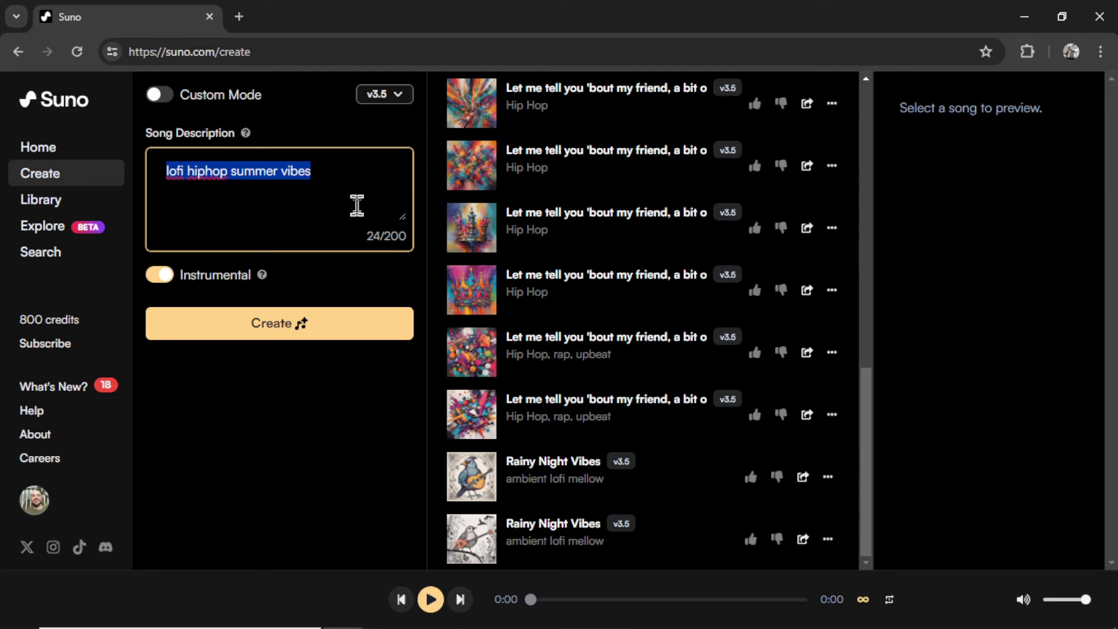
pyautogui.click(380, 336)
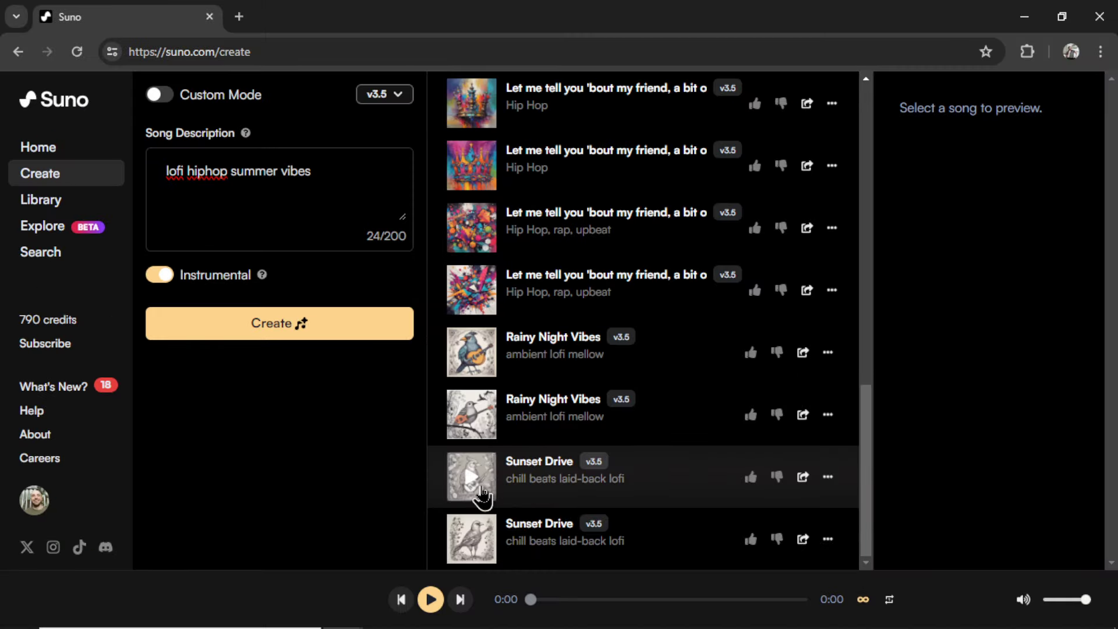
# Play and pause the first Sunset Drive track, then the second one.
pyautogui.click(482, 492)
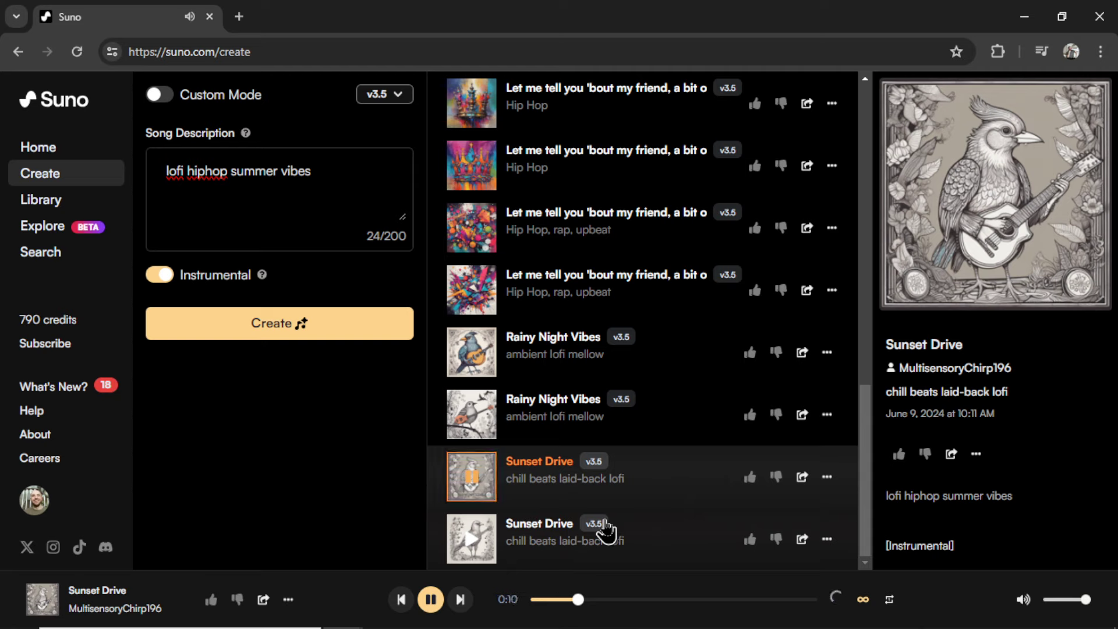
pyautogui.click(427, 589)
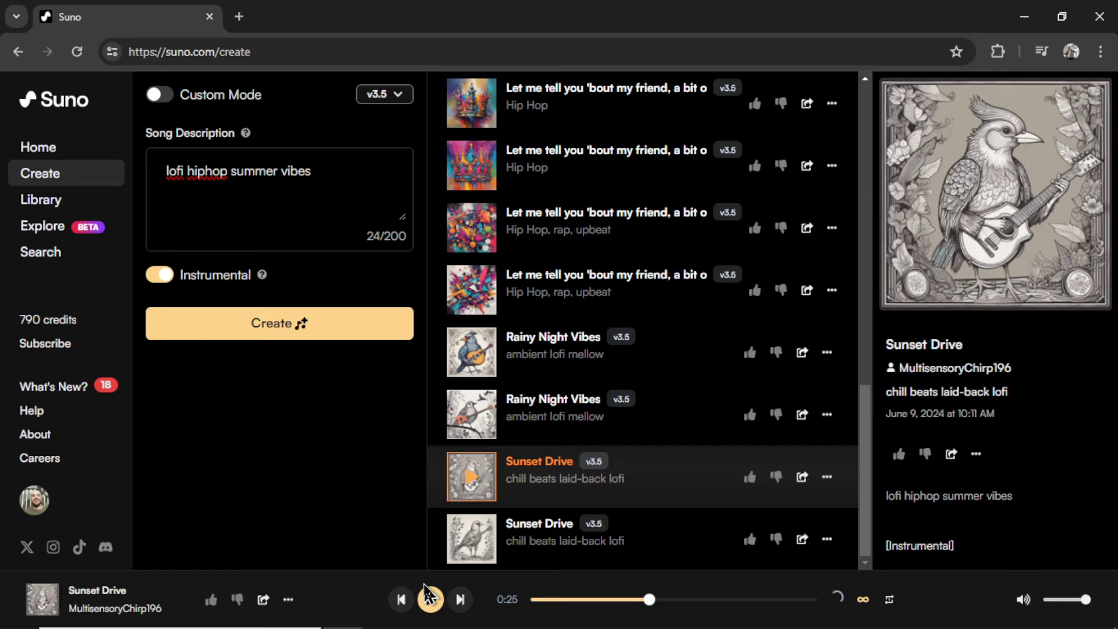
pyautogui.click(430, 598)
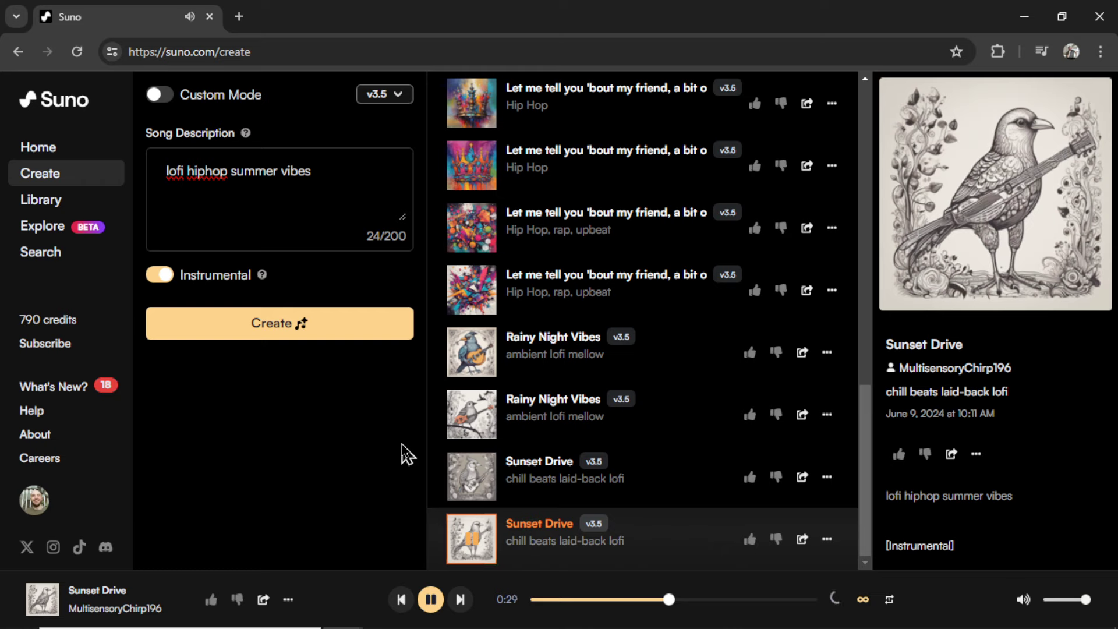
pyautogui.click(431, 596)
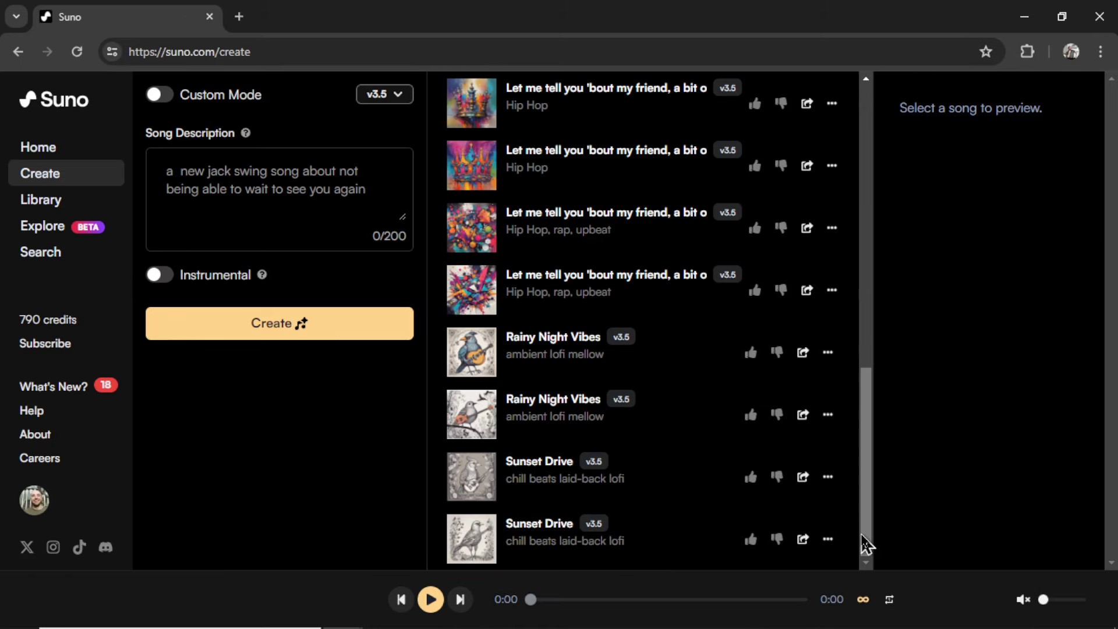
# Download the second Sunset Drive track as an audio file.
pyautogui.click(828, 541)
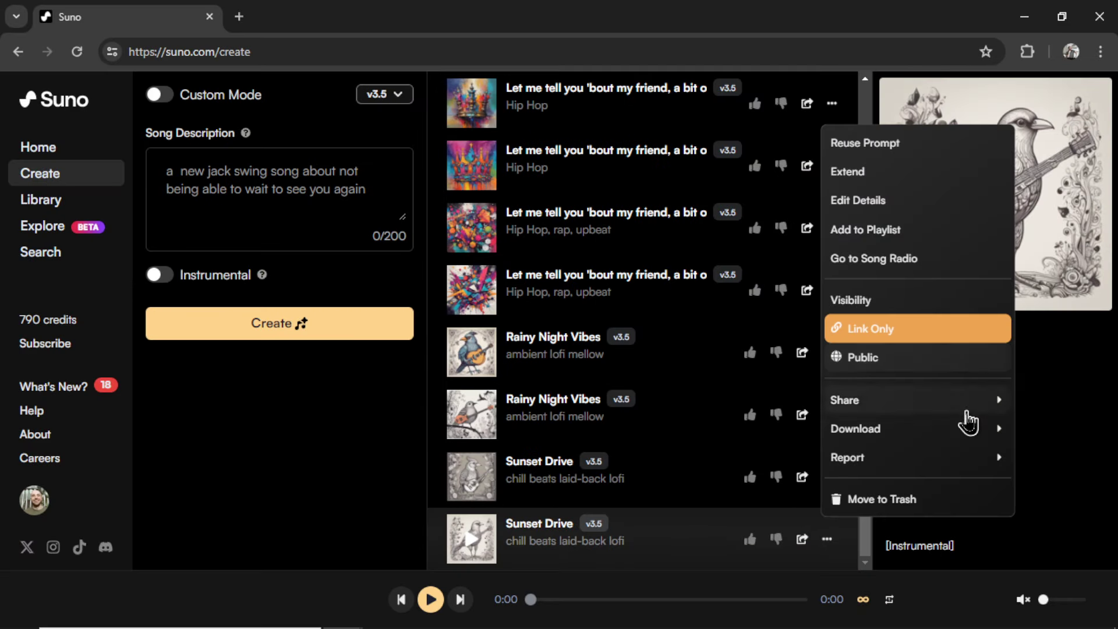
pyautogui.moveTo(853, 628)
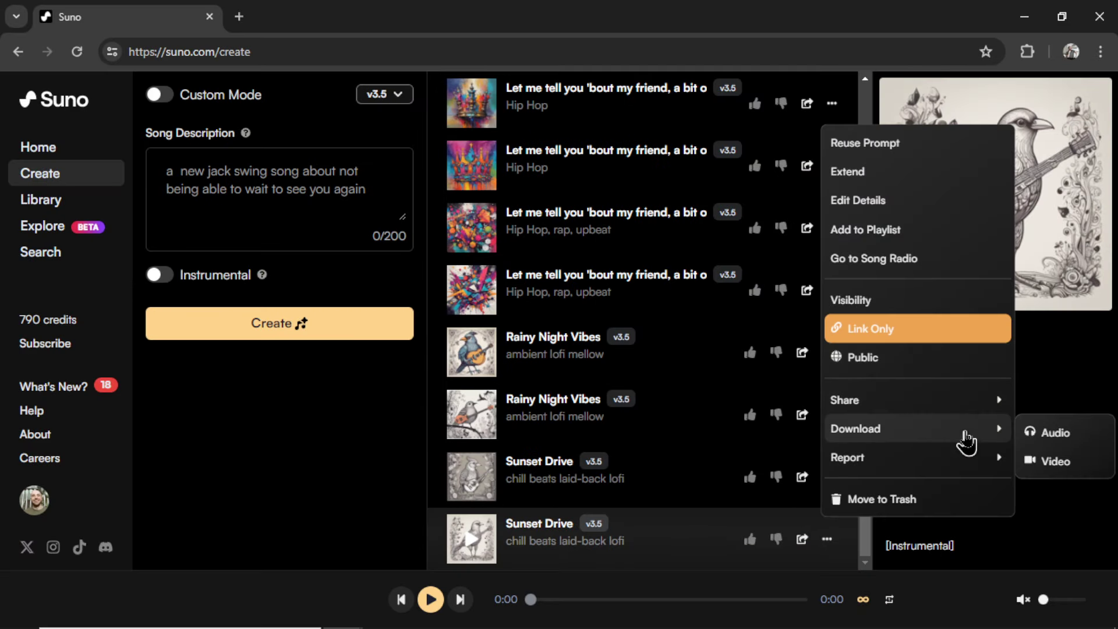
pyautogui.click(1077, 446)
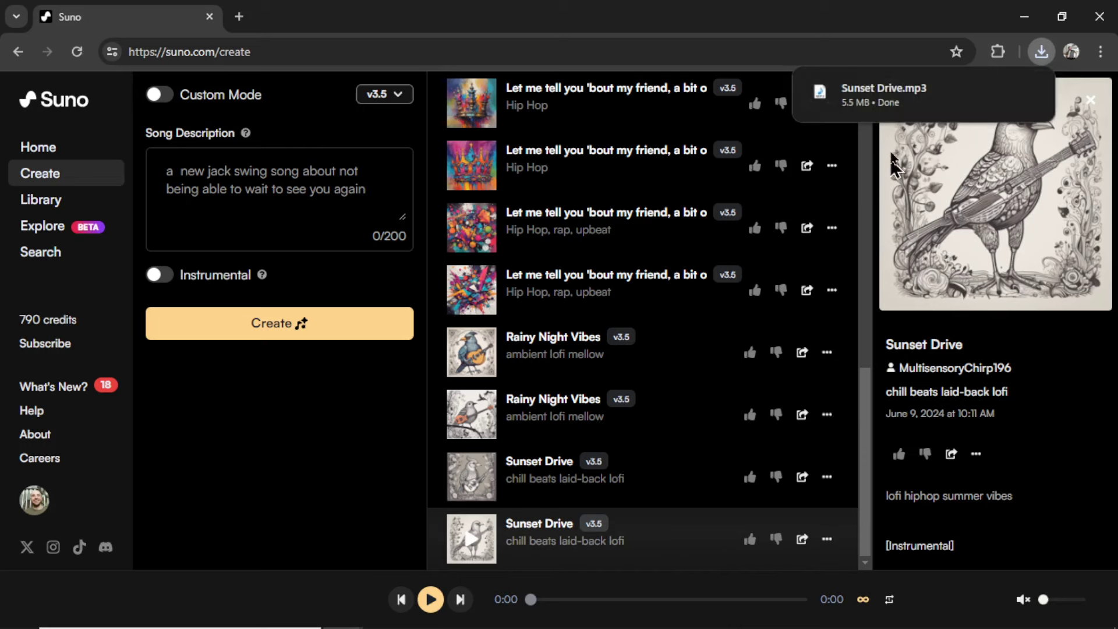
# Download the other Sunset Drive track as an audio file too.
pyautogui.click(828, 478)
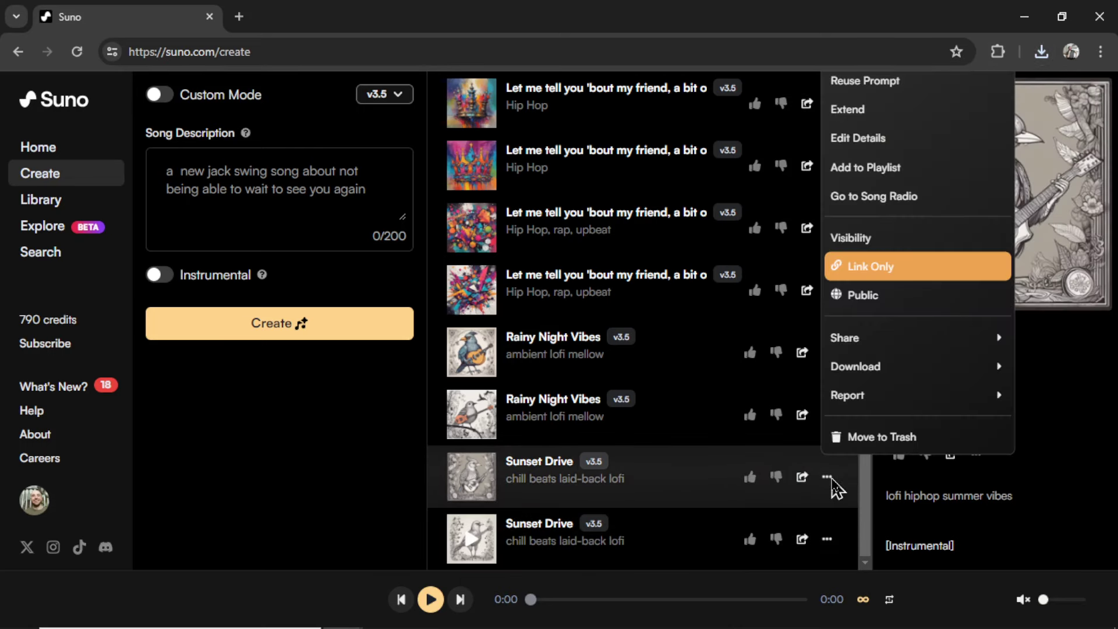
pyautogui.moveTo(906, 382)
pyautogui.click(1058, 376)
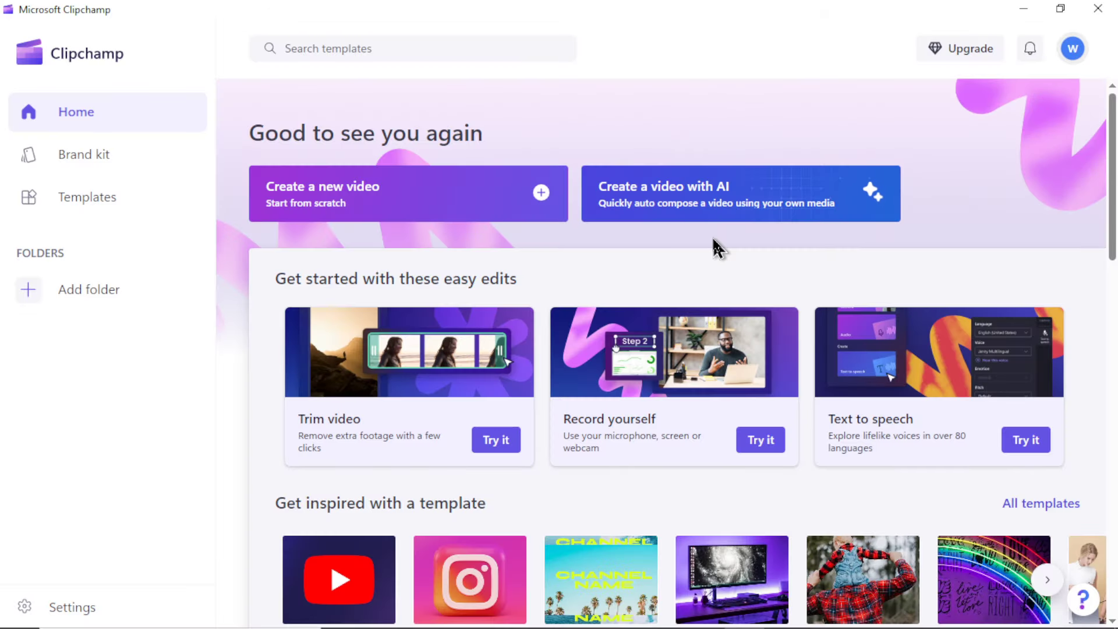
# Start a new video, import both Sunset Drive mp3s and place them back to back.
pyautogui.click(527, 175)
pyautogui.click(162, 92)
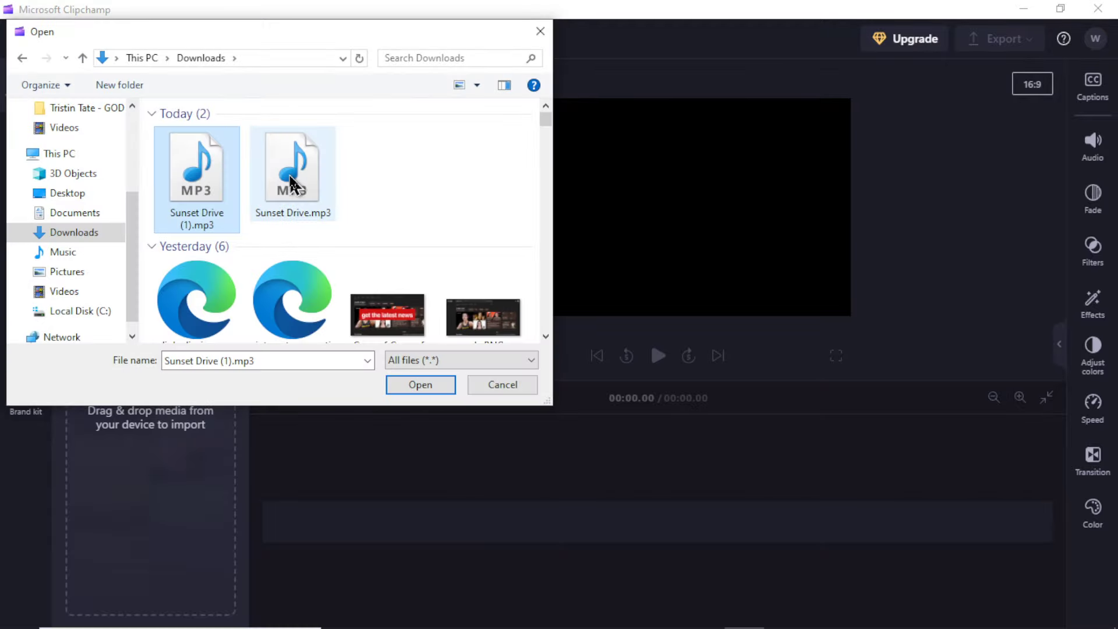
pyautogui.keyDown('ctrl'); pyautogui.click(291, 184); pyautogui.keyUp('ctrl')
pyautogui.click(428, 388)
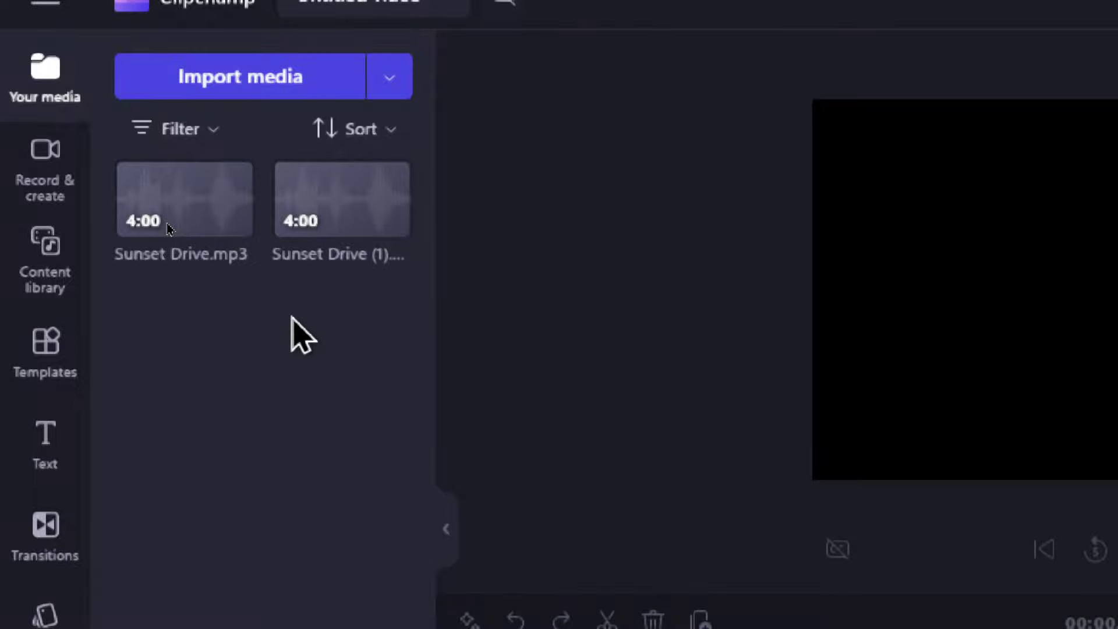
pyautogui.moveTo(167, 227); pyautogui.dragTo(677, 520)
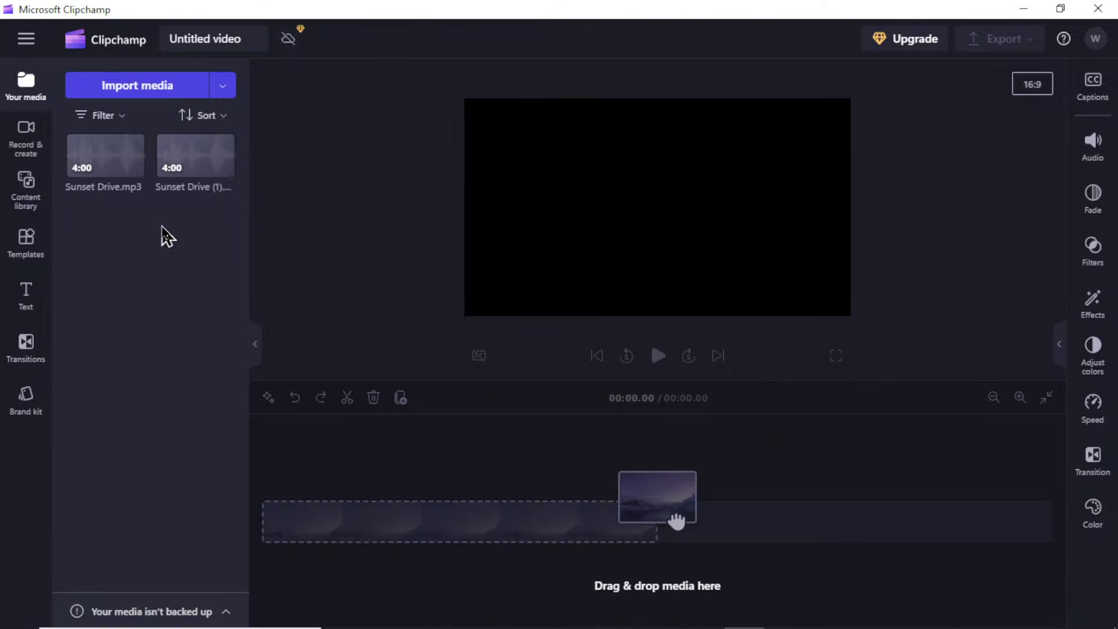
pyautogui.click(223, 169)
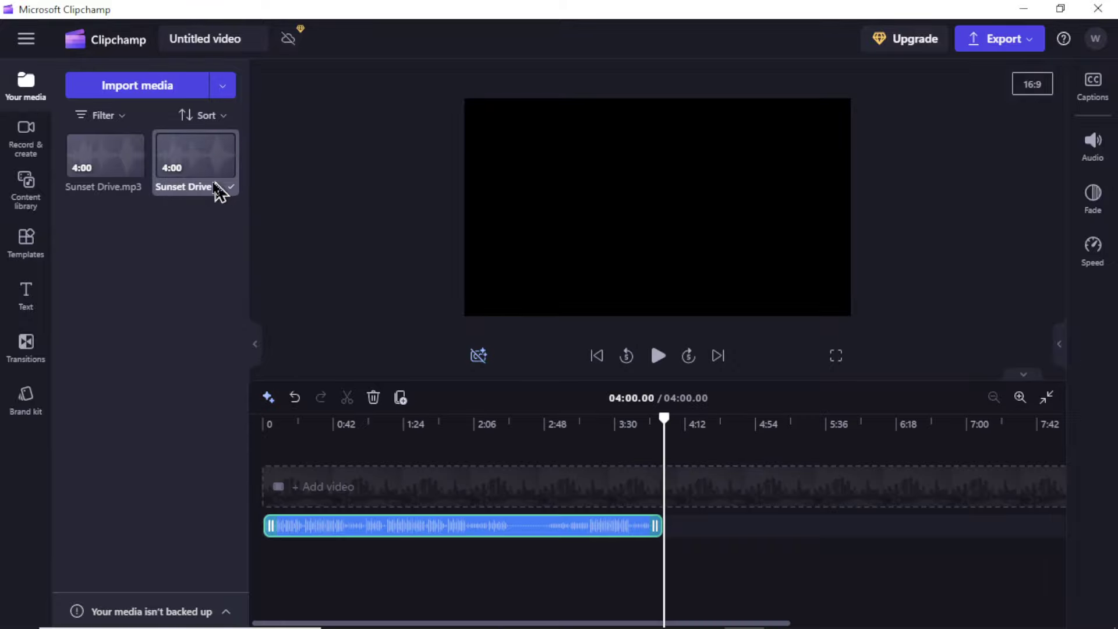
# Give the first track a 2-second fade out and the second a fade in.
pyautogui.click(136, 170)
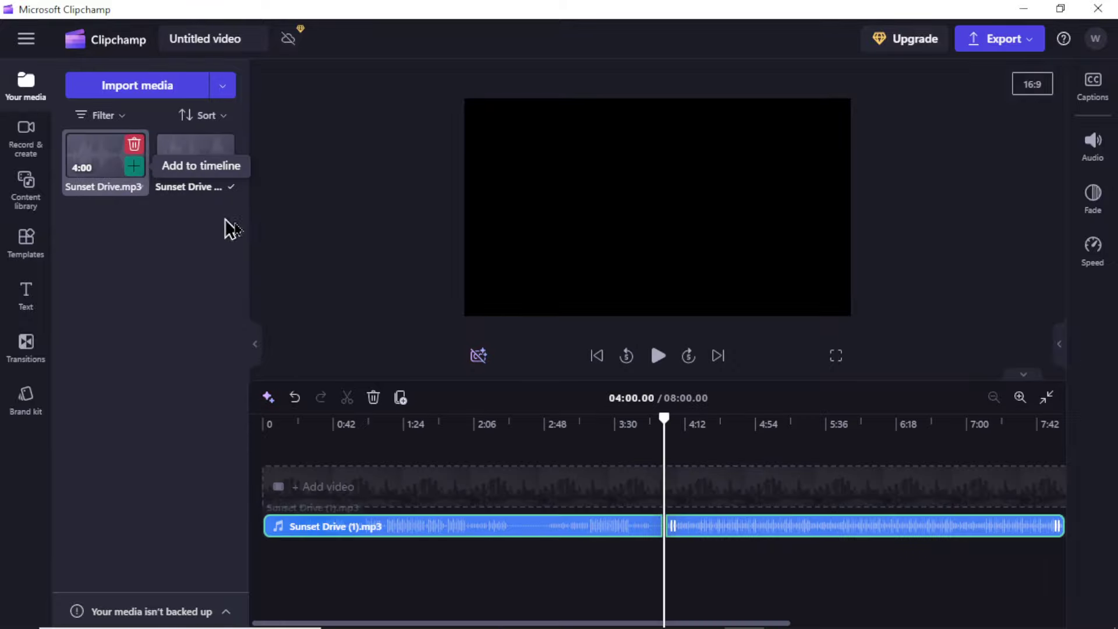
pyautogui.click(642, 533)
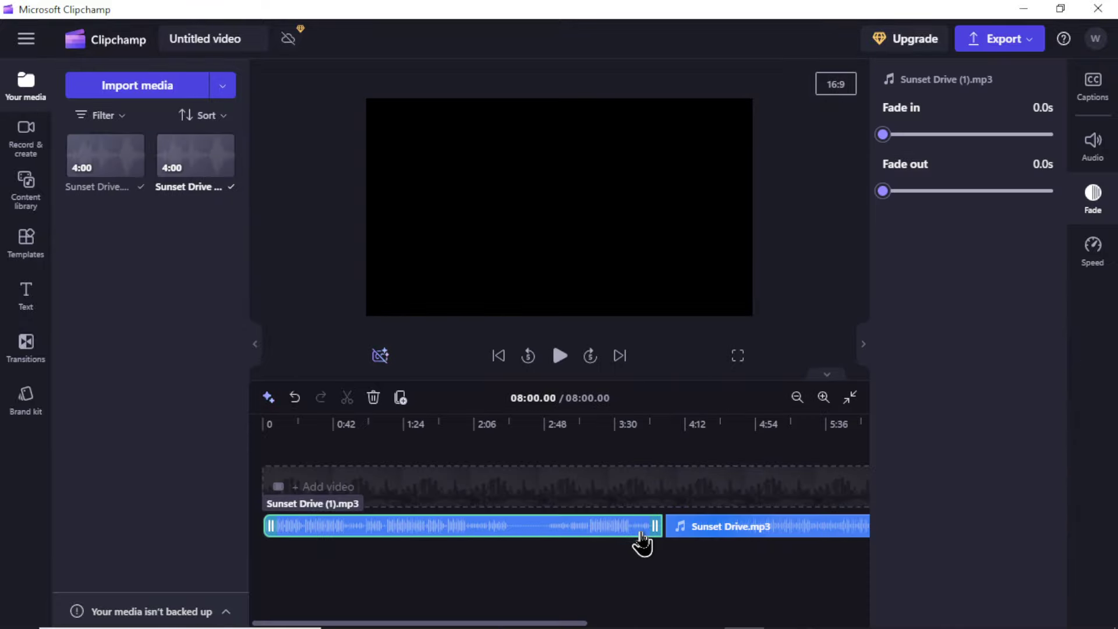
pyautogui.click(1051, 190)
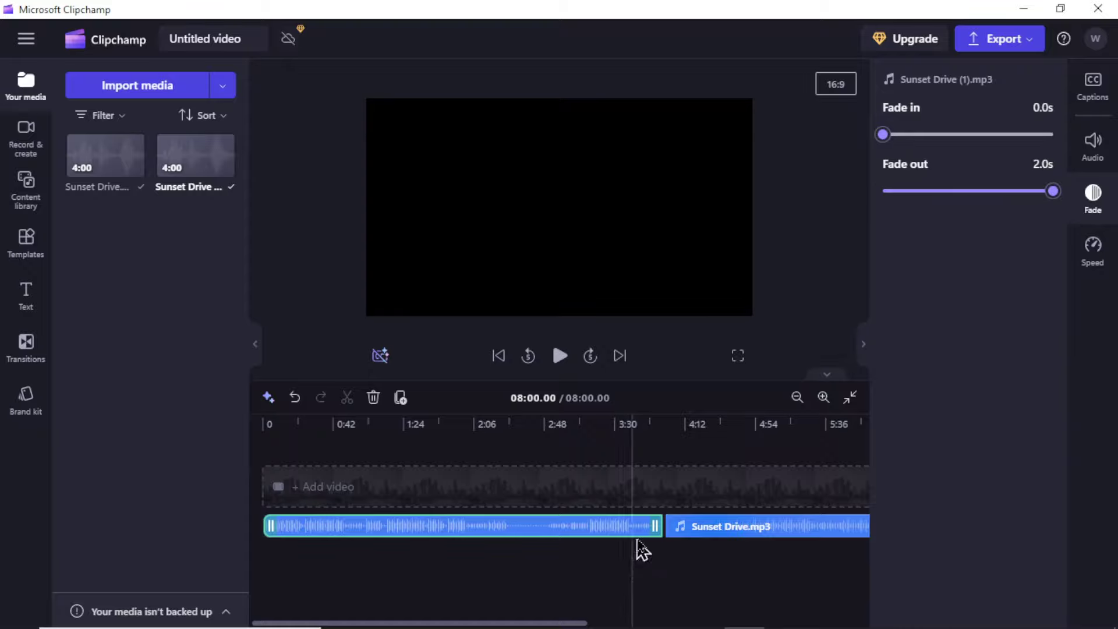
pyautogui.click(740, 535)
pyautogui.moveTo(883, 135); pyautogui.dragTo(1068, 145)
pyautogui.moveTo(799, 621); pyautogui.dragTo(983, 616)
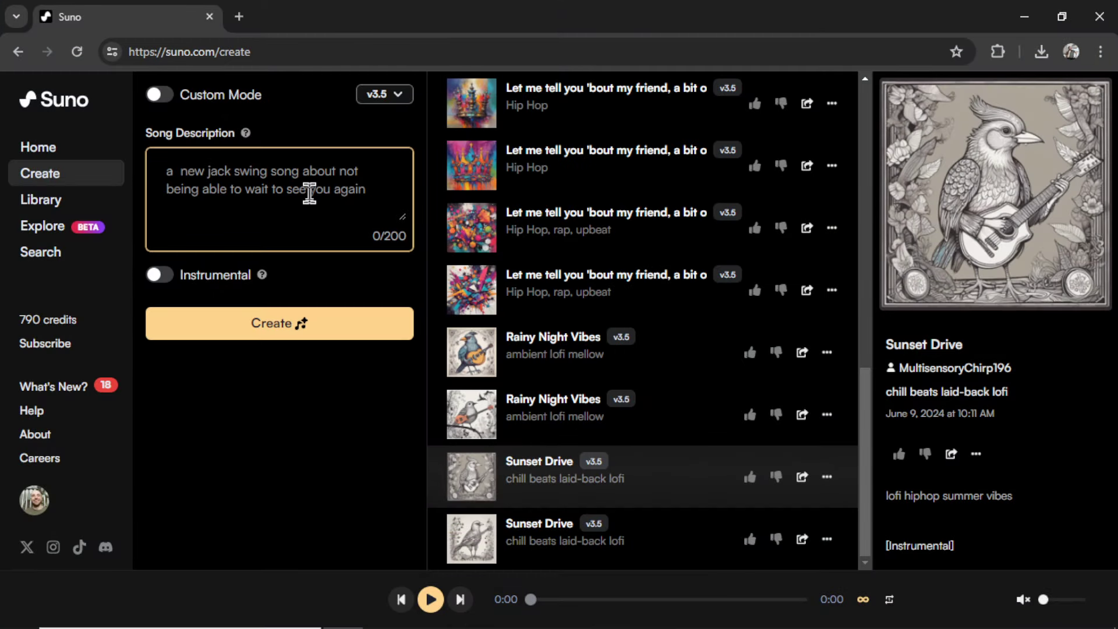
# Paste the song description, compute 60 ÷ 4 = 15, then generate instrumental songs in Suno.
pyautogui.write('lofi hiphop summer vibes')
pyautogui.hotkey('alt', 'Tab')
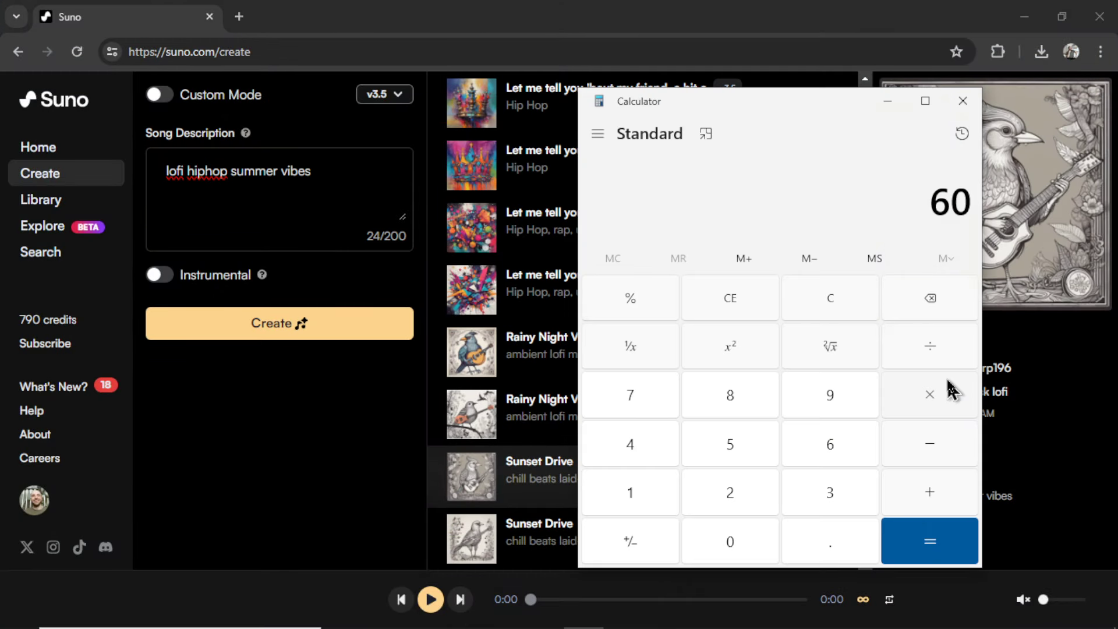
pyautogui.click(940, 356)
pyautogui.click(629, 448)
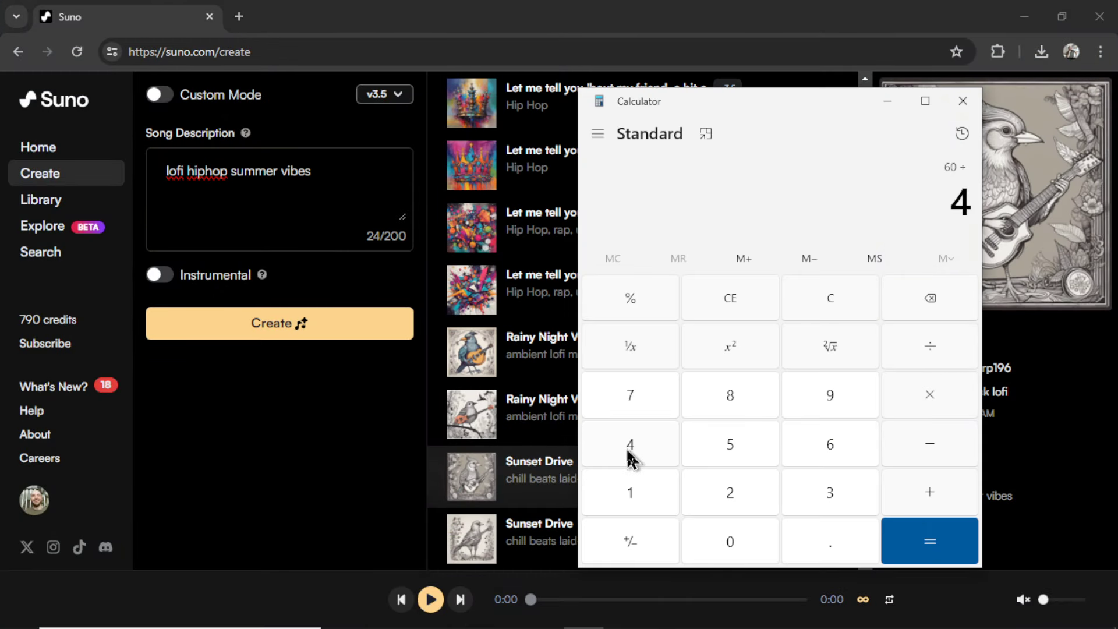
pyautogui.click(926, 541)
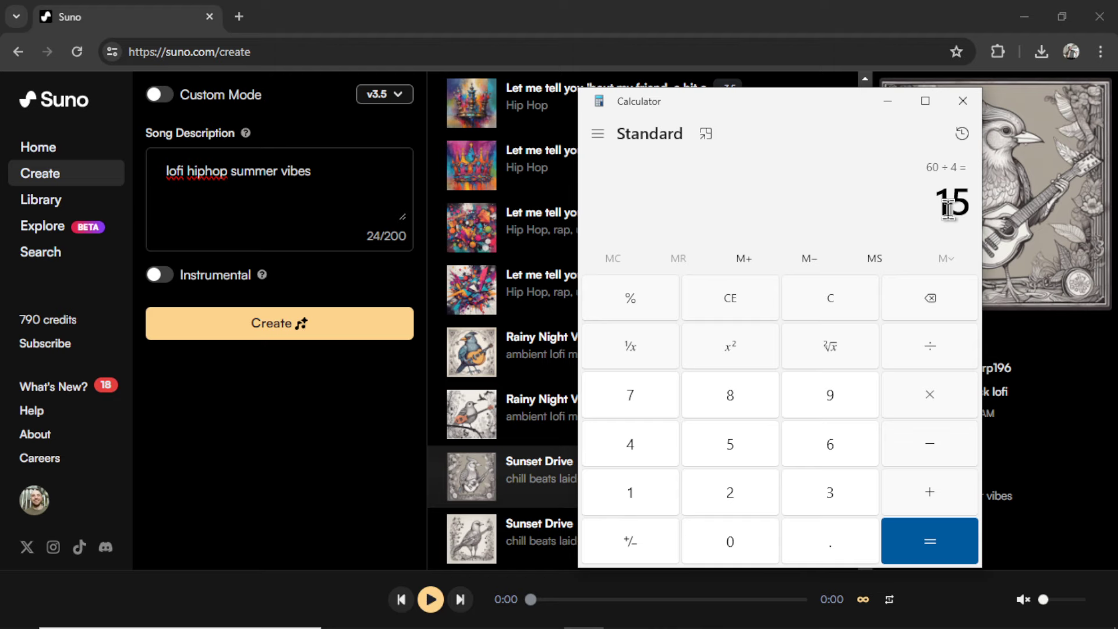
pyautogui.click(160, 275)
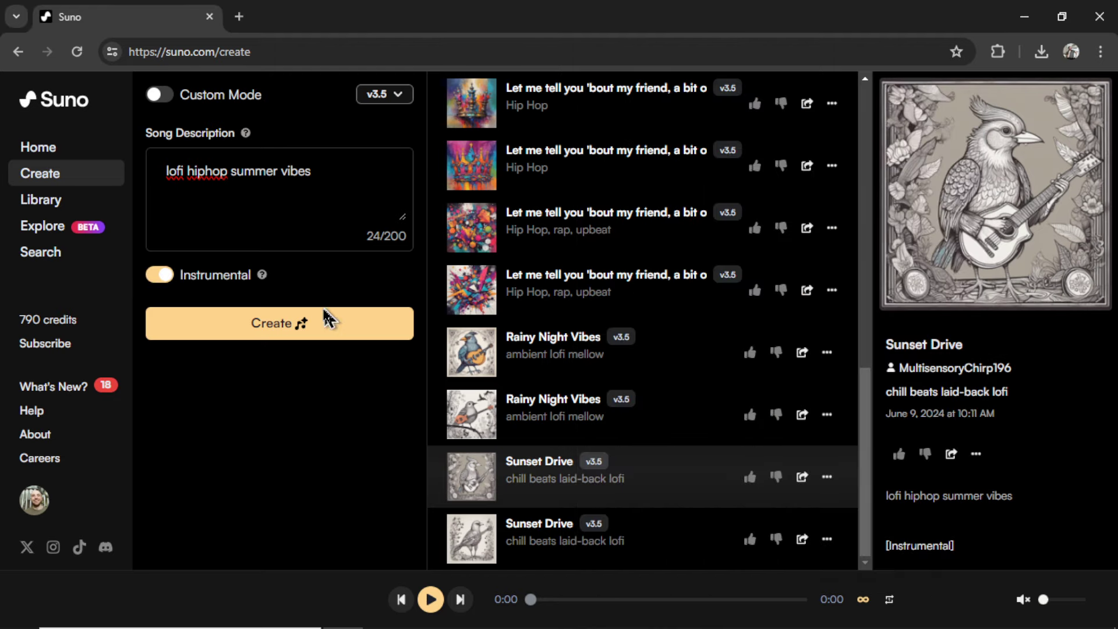
pyautogui.click(324, 333)
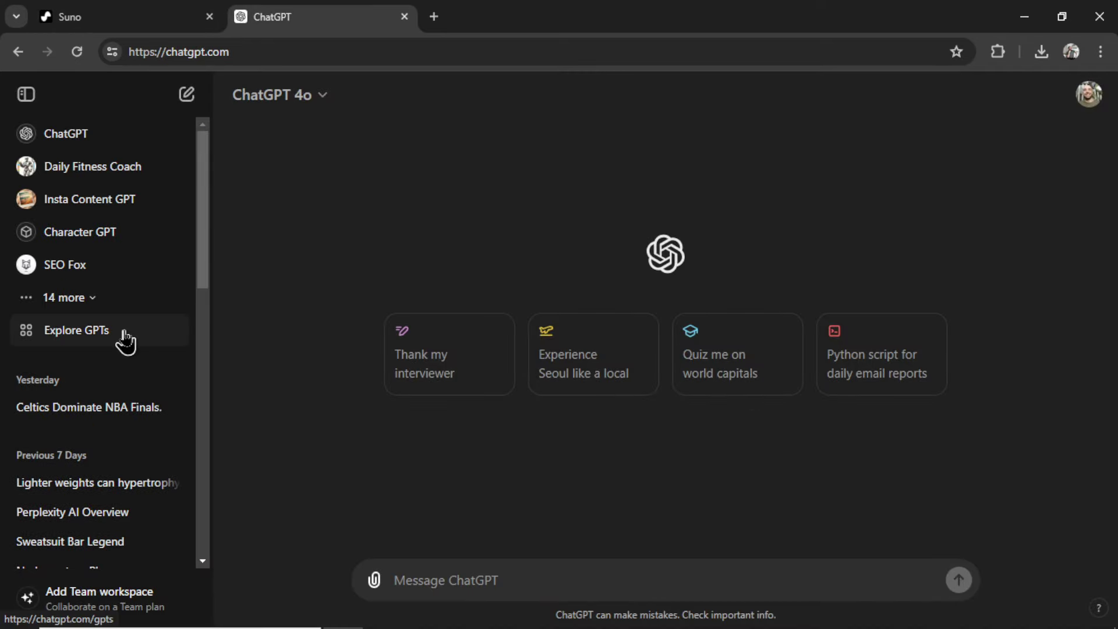
# Start a DALL·E chat in ChatGPT with the Widescreen aspect ratio.
pyautogui.click(125, 338)
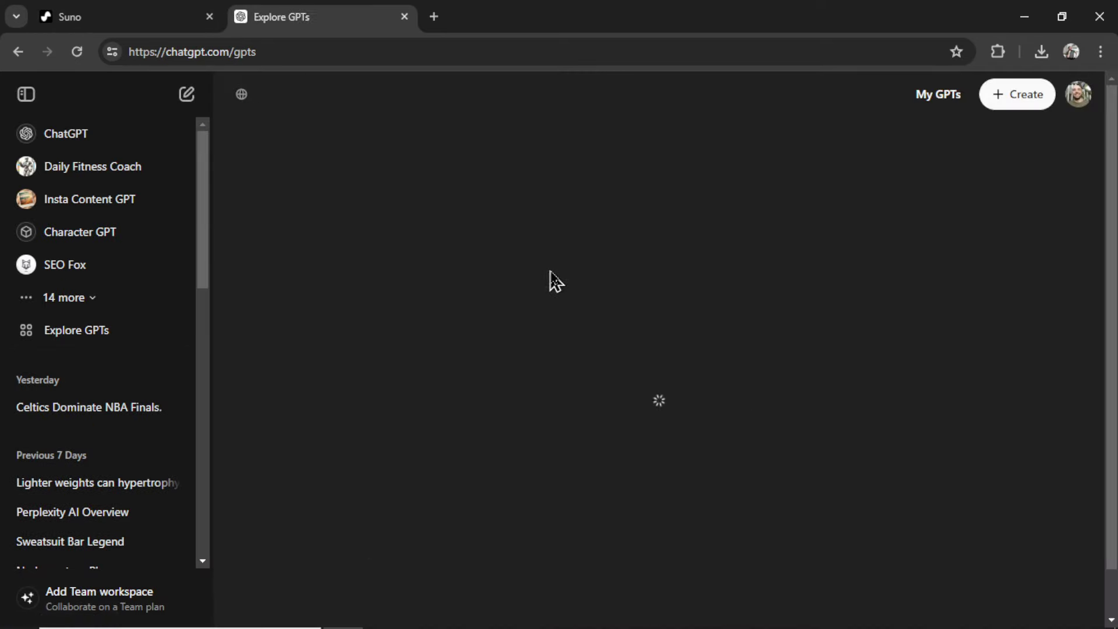
pyautogui.click(577, 372)
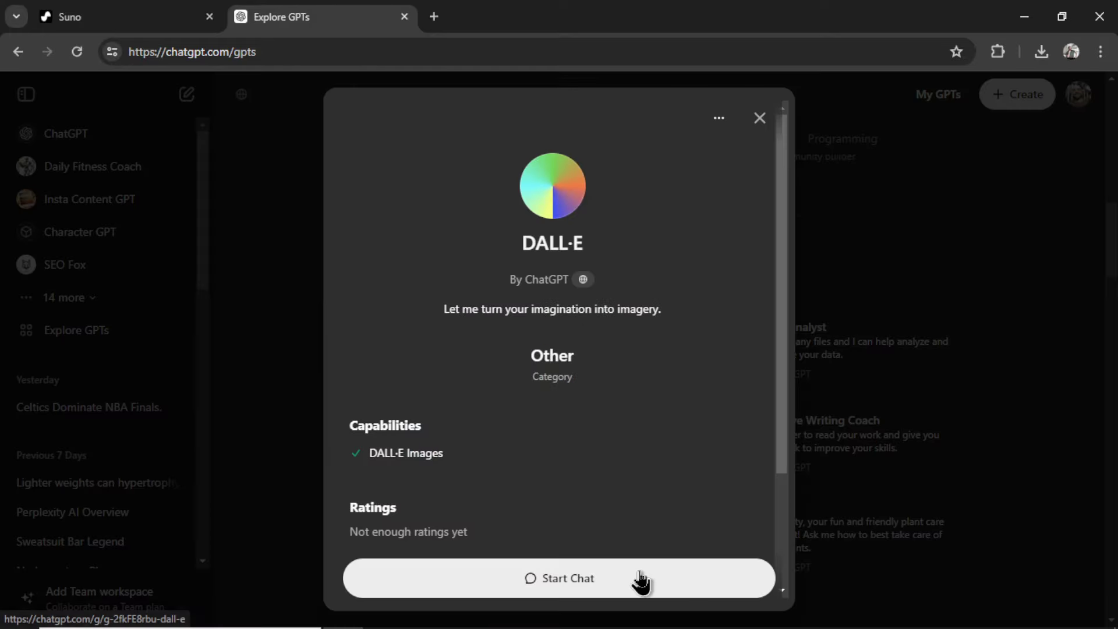
pyautogui.click(640, 580)
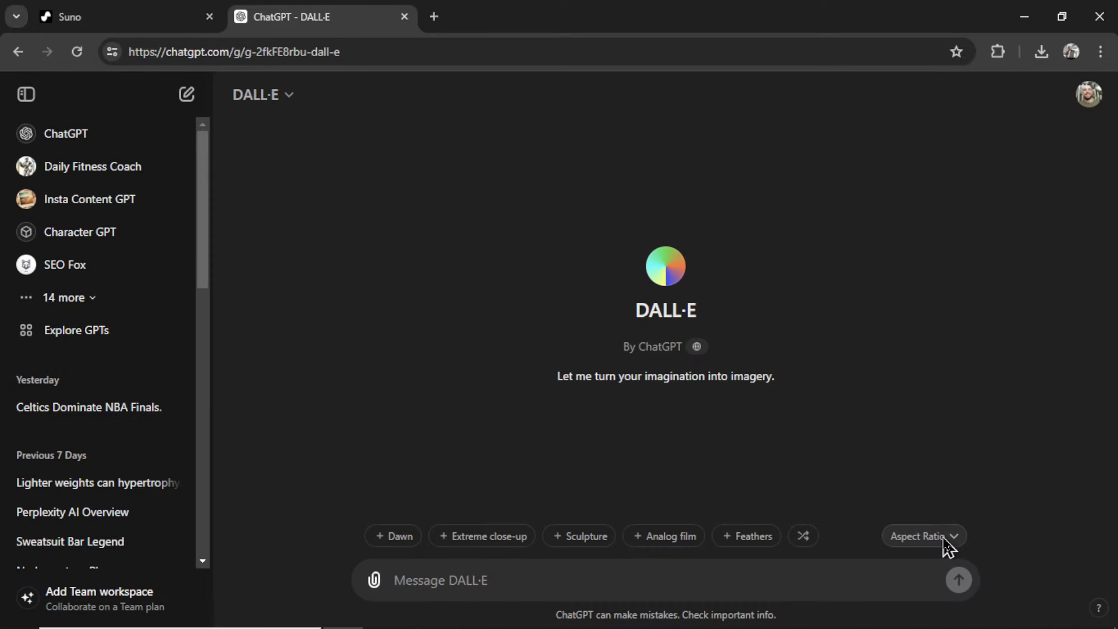
pyautogui.click(945, 538)
pyautogui.click(979, 466)
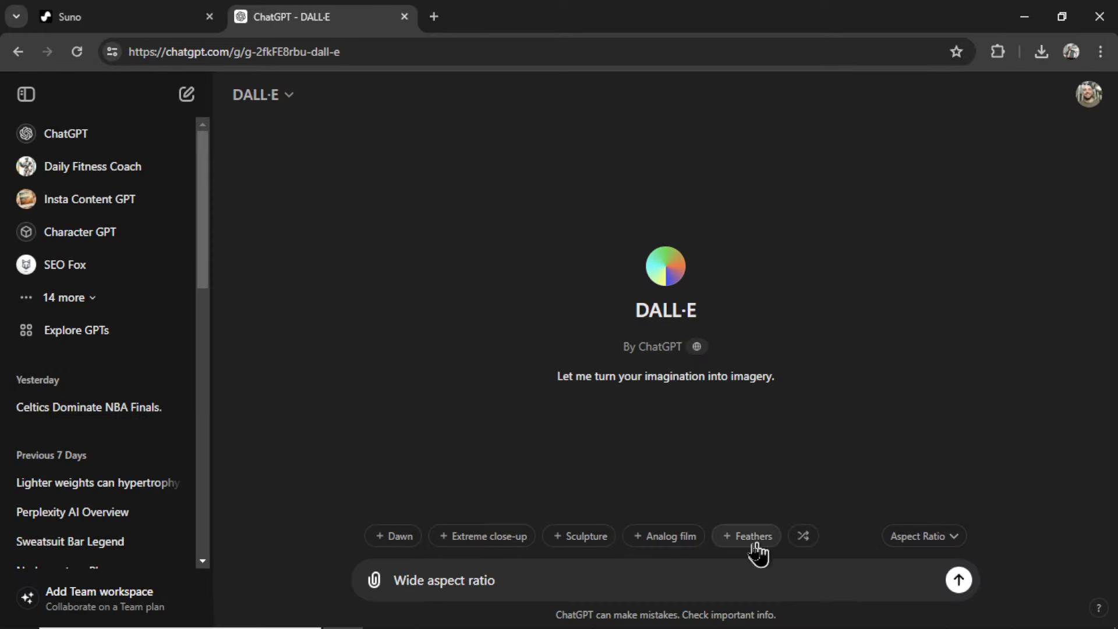
# Generate a 'digital illustration of a sunny summer day' and save the image.
pyautogui.write(', digital illustration of a sunny summer day')
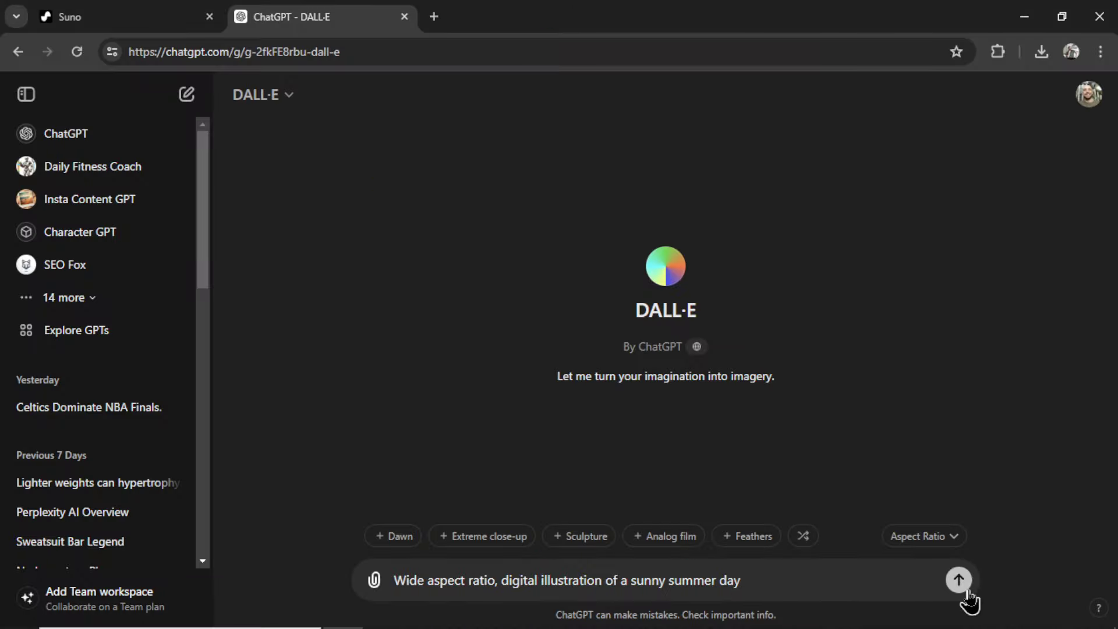
pyautogui.click(964, 589)
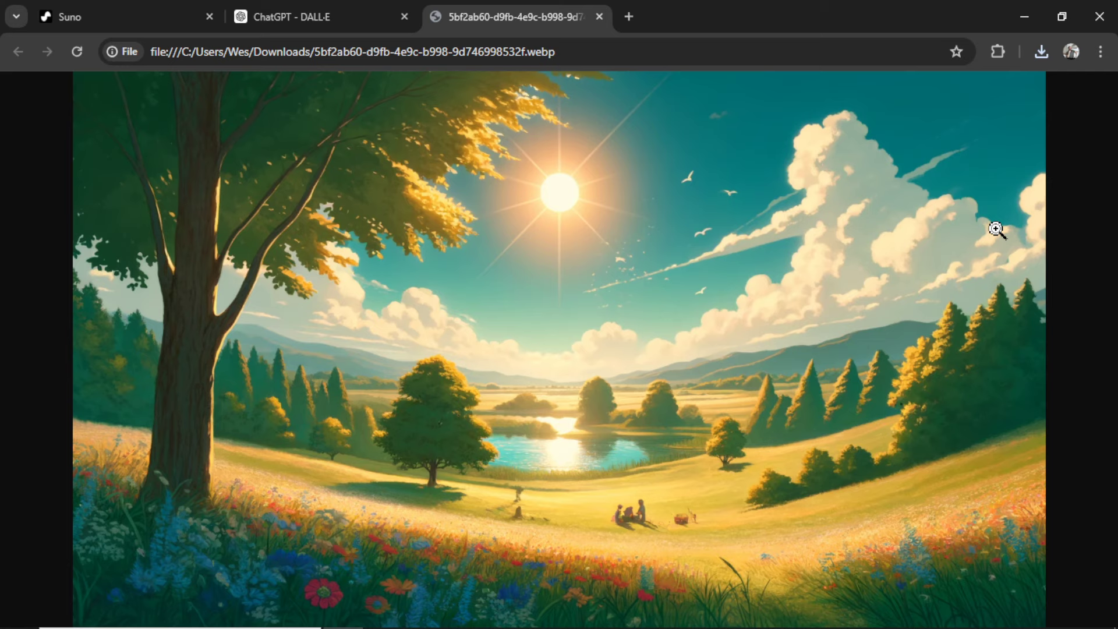
pyautogui.rightClick(650, 214)
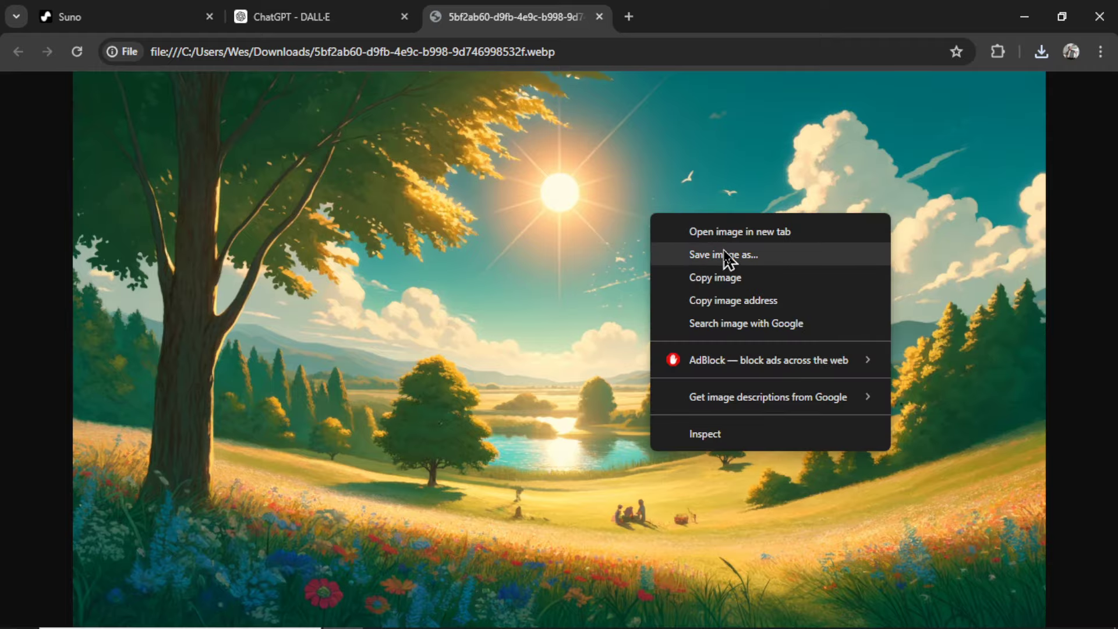
pyautogui.click(661, 255)
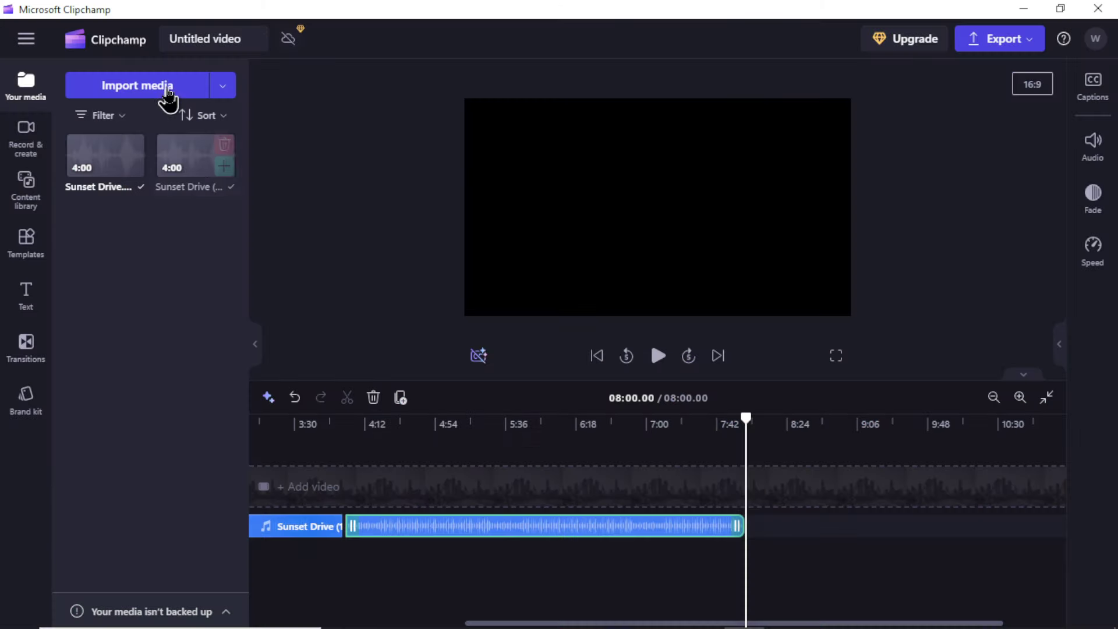
# Import the summer .webp image and add it to the start of the timeline.
pyautogui.click(168, 87)
pyautogui.click(180, 149)
pyautogui.click(425, 386)
pyautogui.click(132, 173)
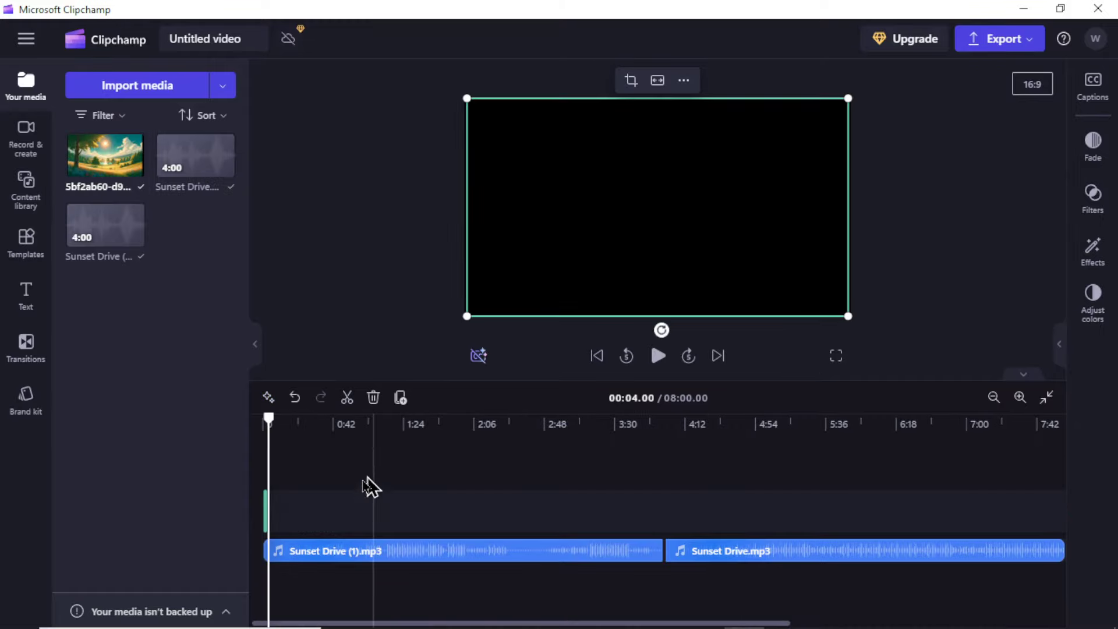
# Lengthen the image clip on the timeline and scale it up in the preview.
pyautogui.click(1047, 398)
pyautogui.click(1020, 397)
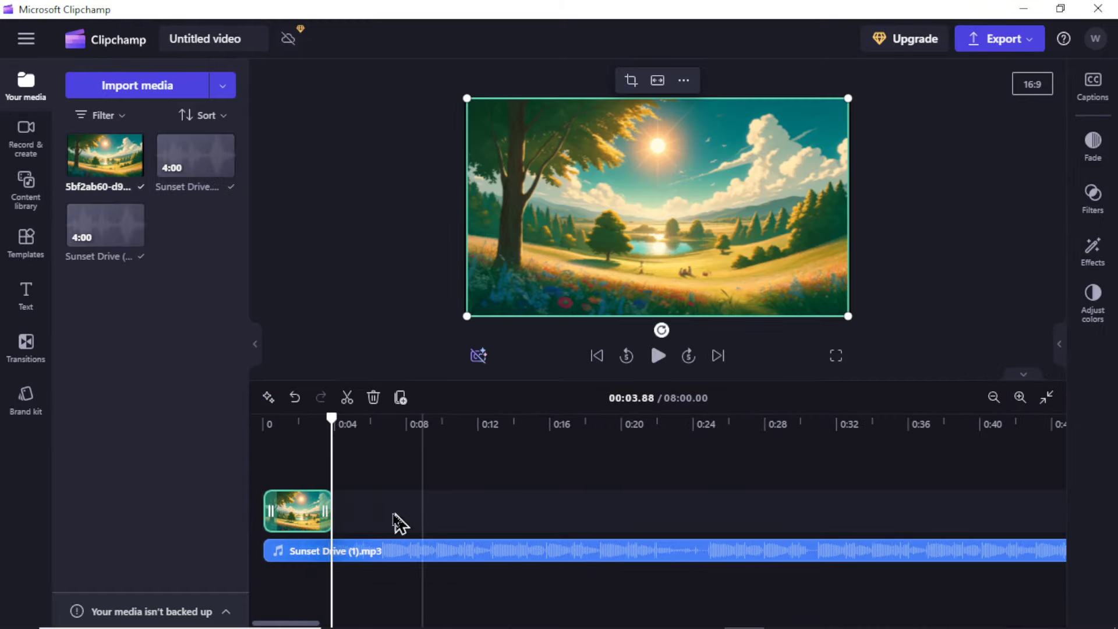
pyautogui.moveTo(329, 519); pyautogui.dragTo(808, 513)
pyautogui.moveTo(466, 98); pyautogui.dragTo(457, 92)
pyautogui.moveTo(834, 93); pyautogui.dragTo(854, 88)
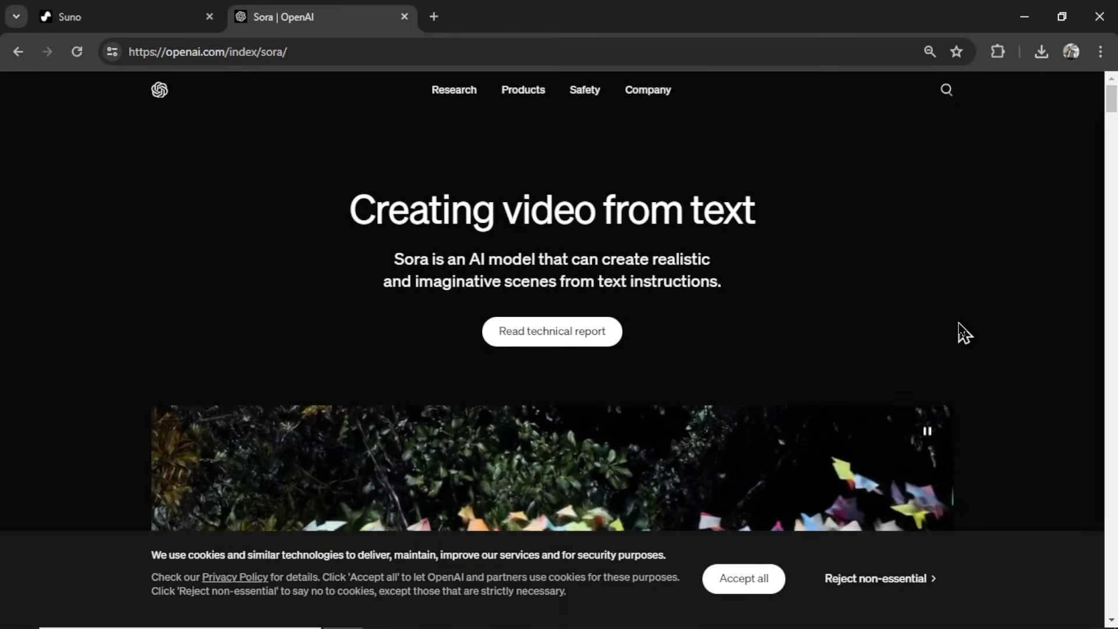
# Scroll through Stability AI's Image-to-Video API reference.
pyautogui.scroll(-5, 958, 323)
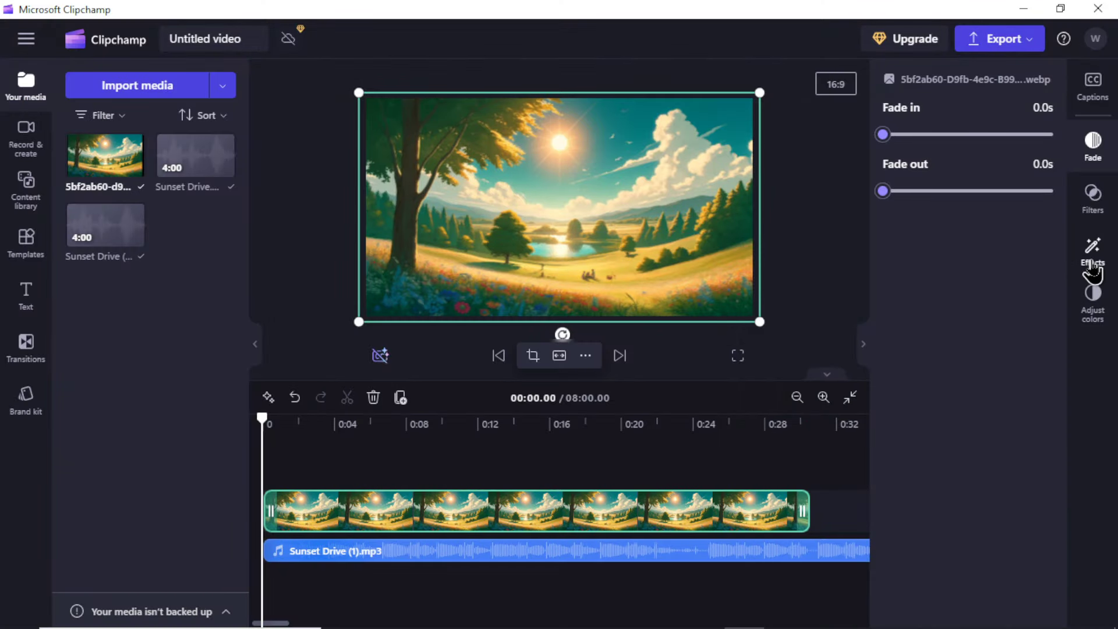
# Set the summer image clip's effect back to None instead of Glitch, and download the Summer Breeze audio from Suno.
pyautogui.click(1093, 261)
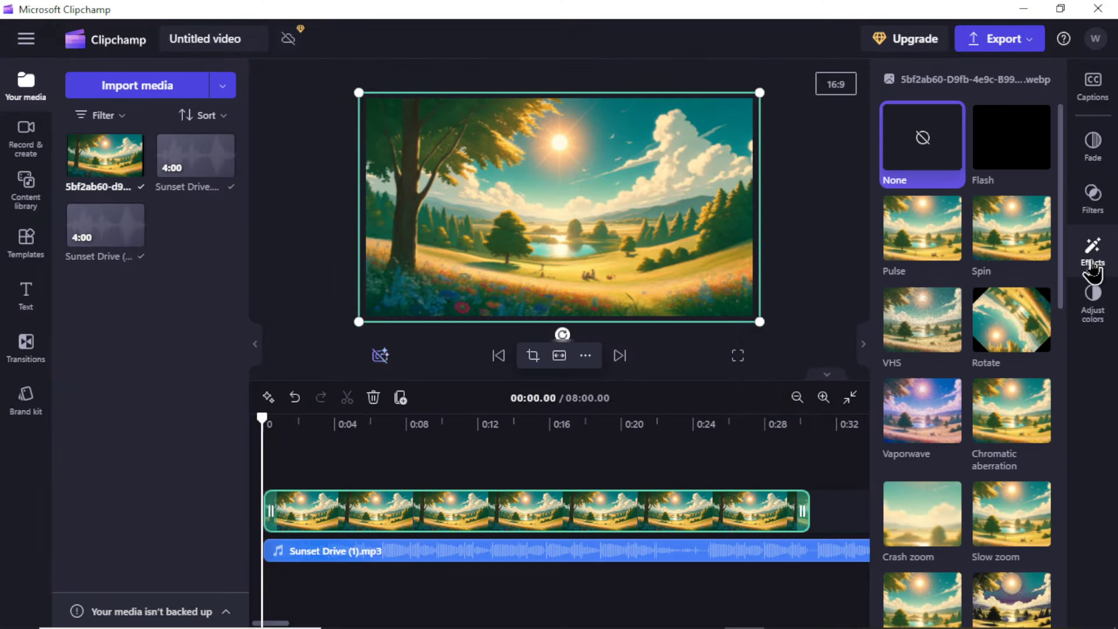
pyautogui.scroll(-1, 1014, 291)
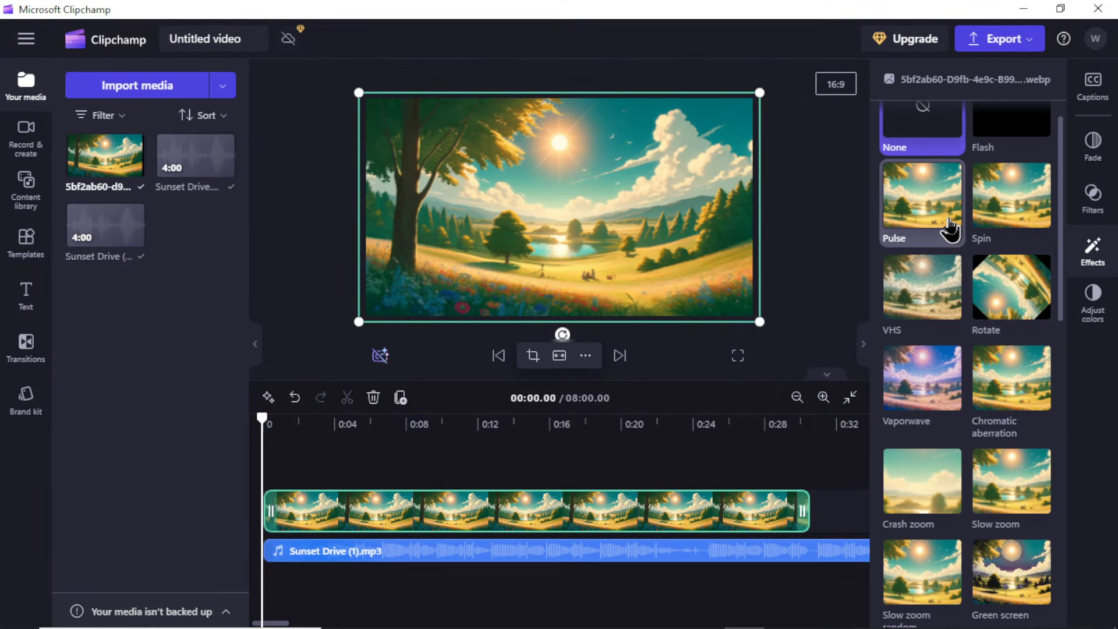
pyautogui.scroll(-5, 1018, 268)
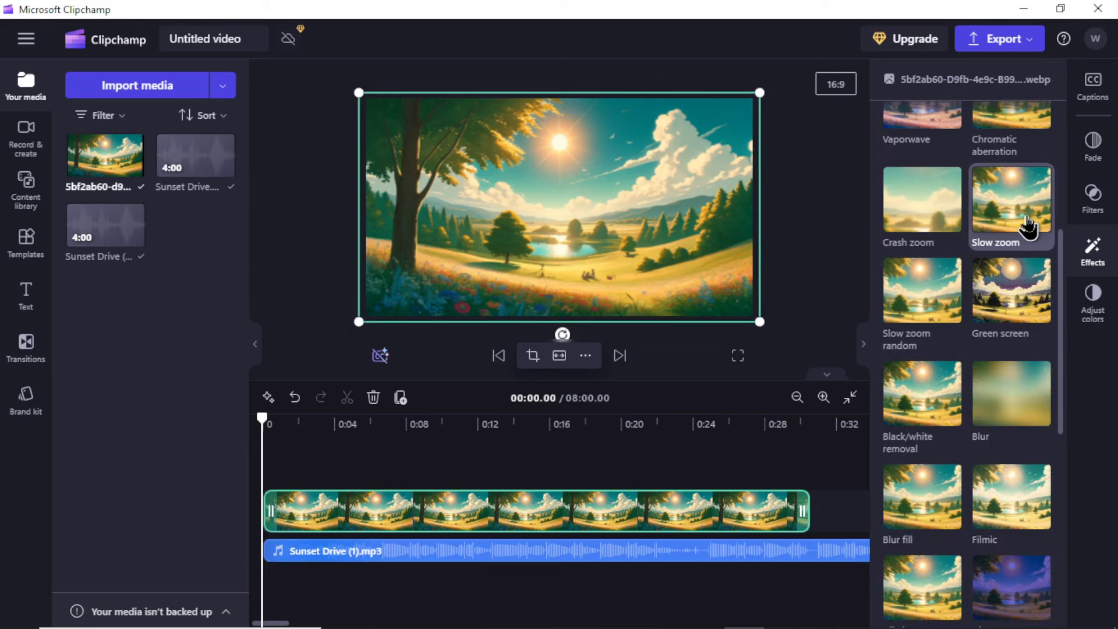
pyautogui.click(564, 375)
pyautogui.press('space')
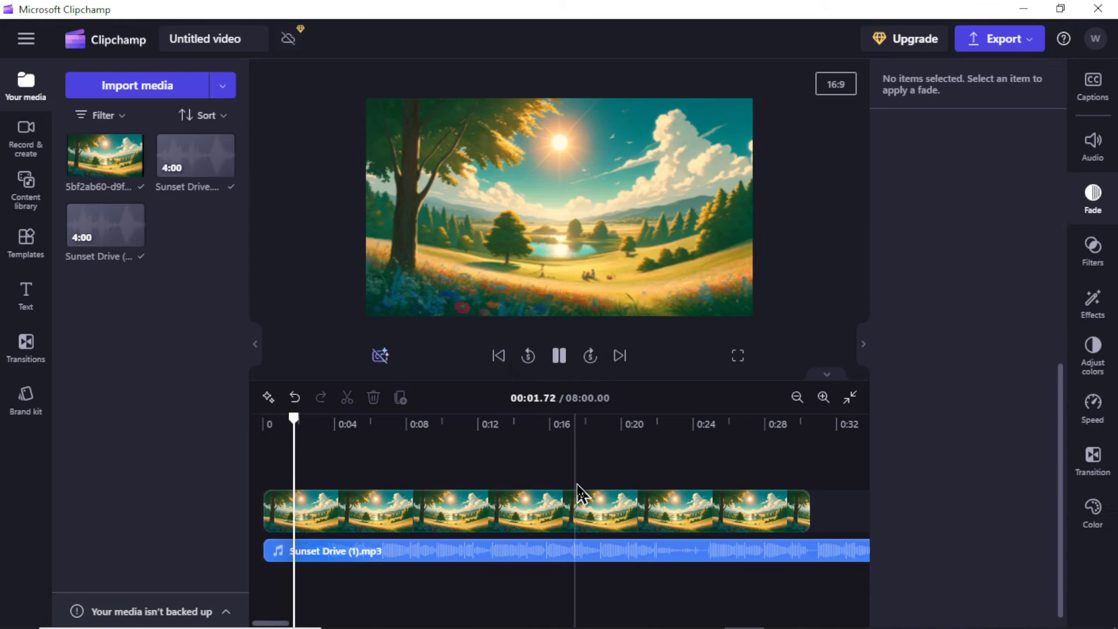
pyautogui.click(583, 495)
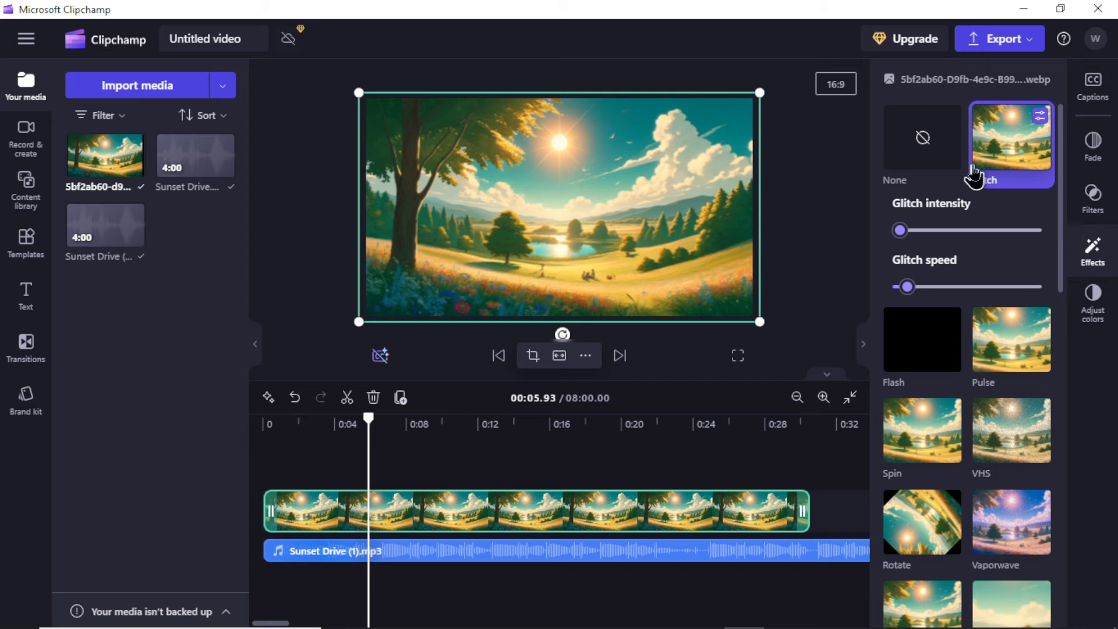
pyautogui.click(937, 158)
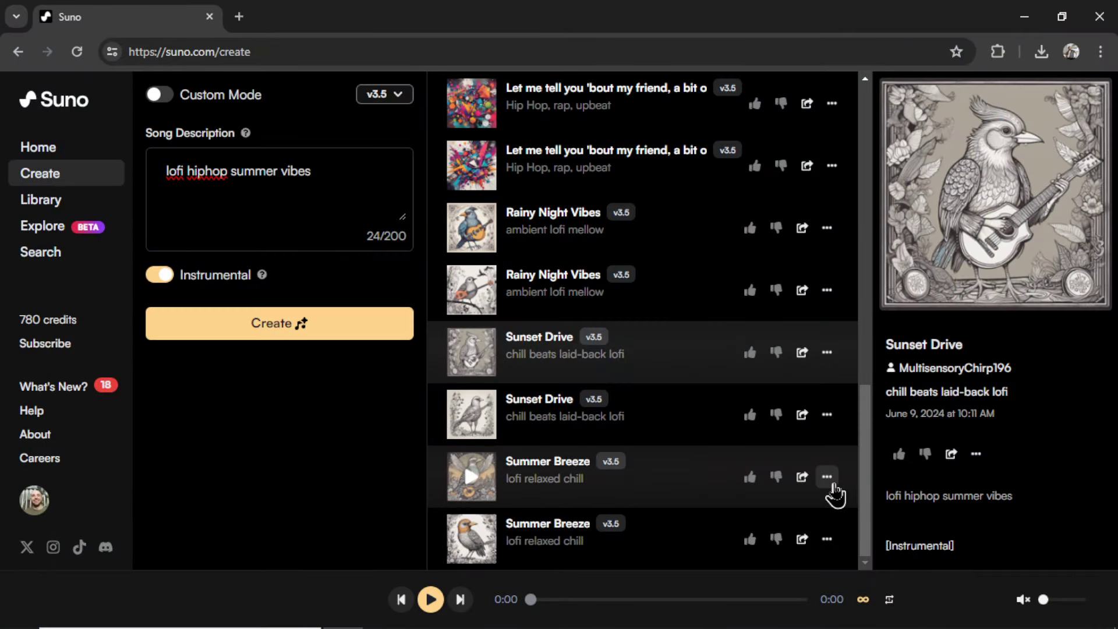
pyautogui.click(829, 483)
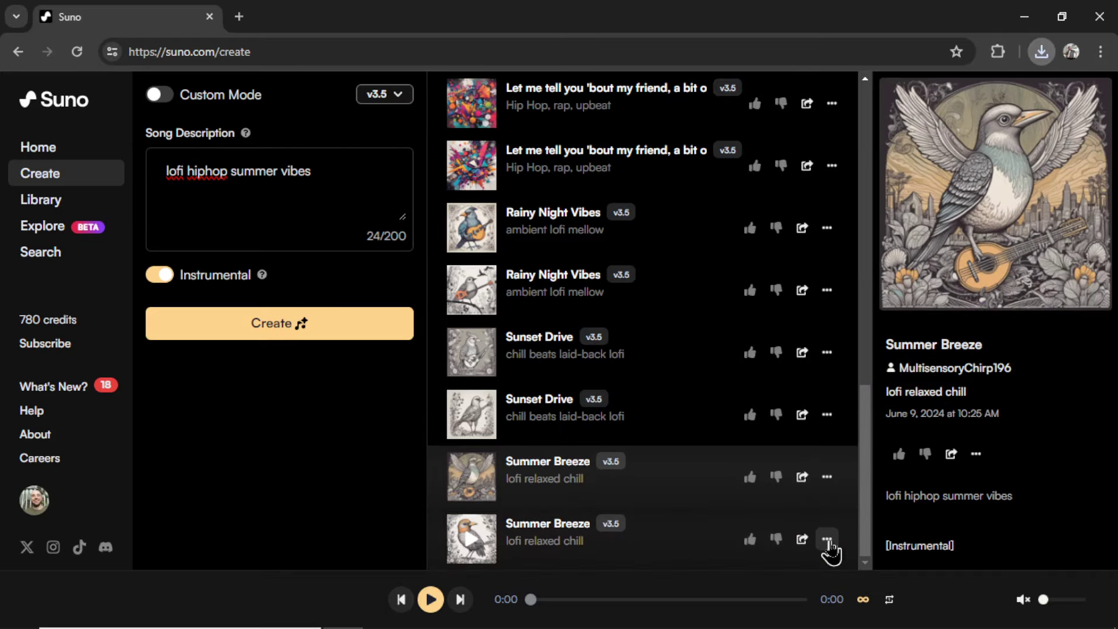
pyautogui.click(829, 546)
# Download the second Summer Breeze version, import both, and append the 1:25 and 4:00 tracks.
pyautogui.moveTo(861, 429)
pyautogui.click(997, 430)
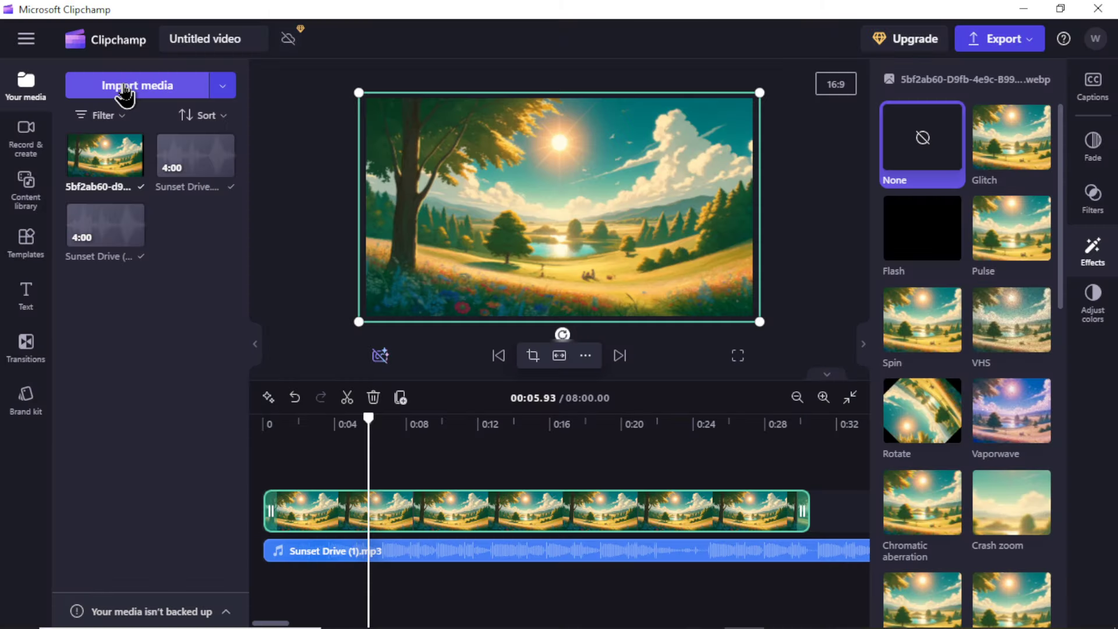
pyautogui.click(124, 92)
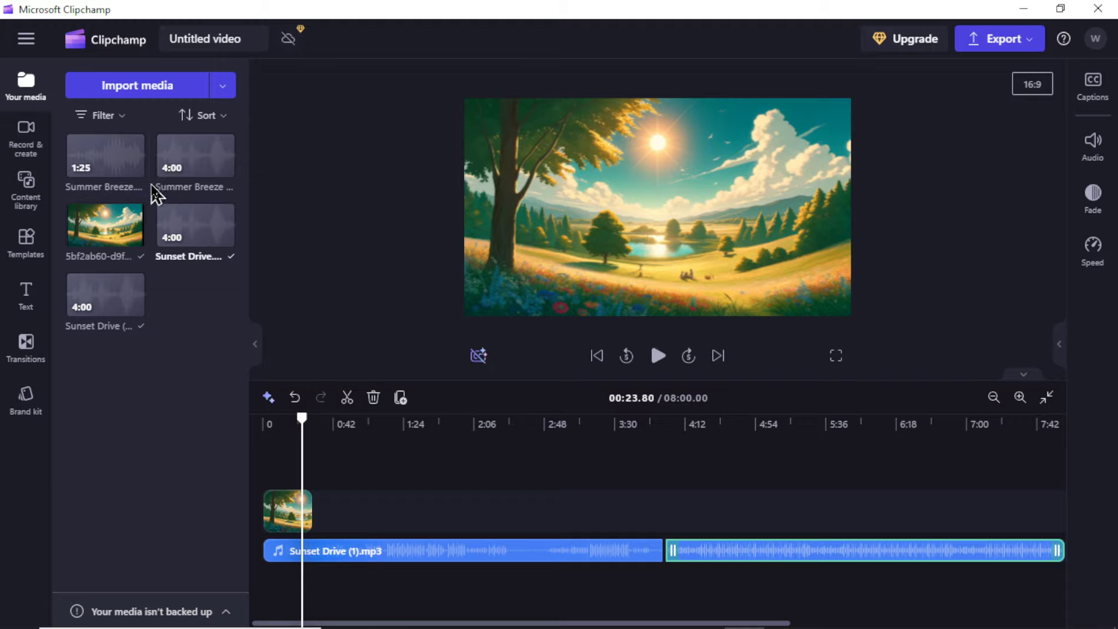
pyautogui.moveTo(222, 175)
pyautogui.click(134, 168)
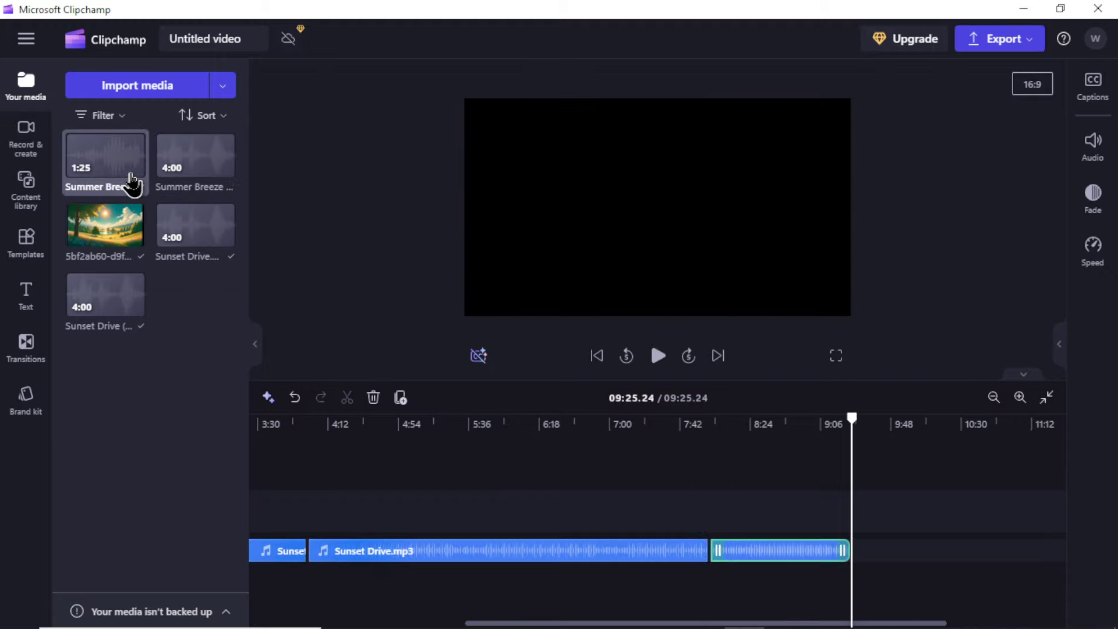
pyautogui.click(225, 168)
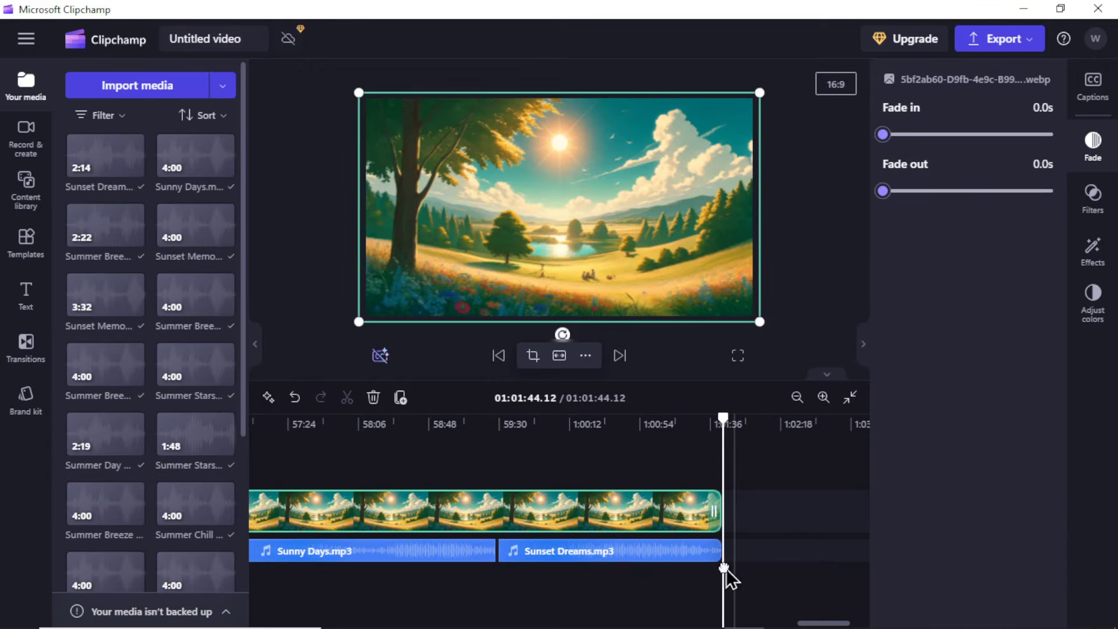
# Check the fades on the Sunset Dreams and Sunny Days audio clips.
pyautogui.click(606, 558)
pyautogui.click(389, 567)
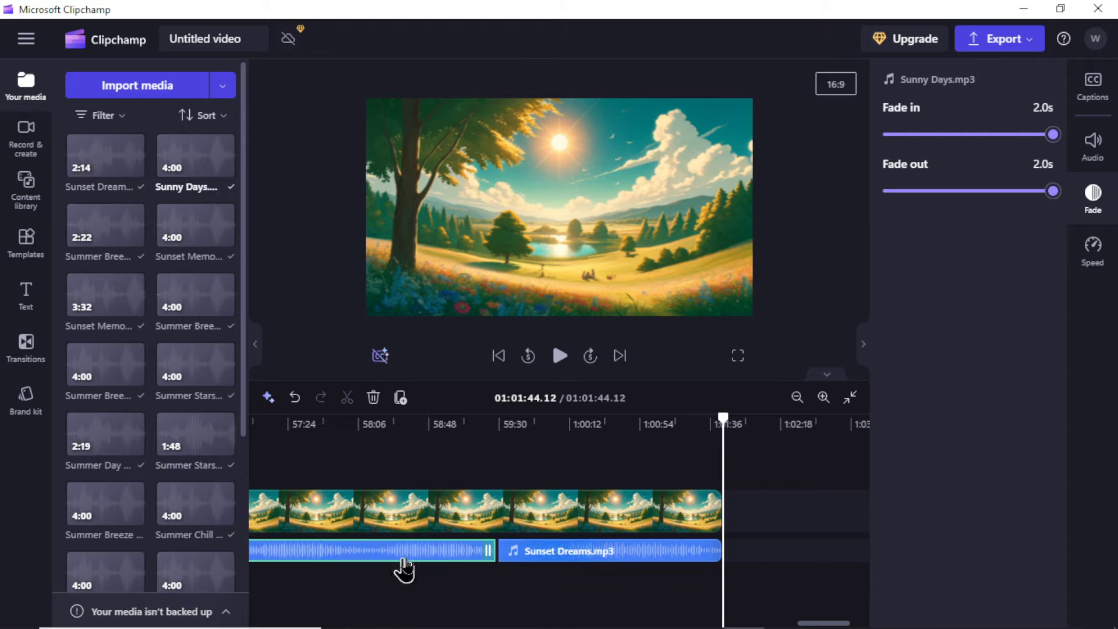
pyautogui.click(581, 562)
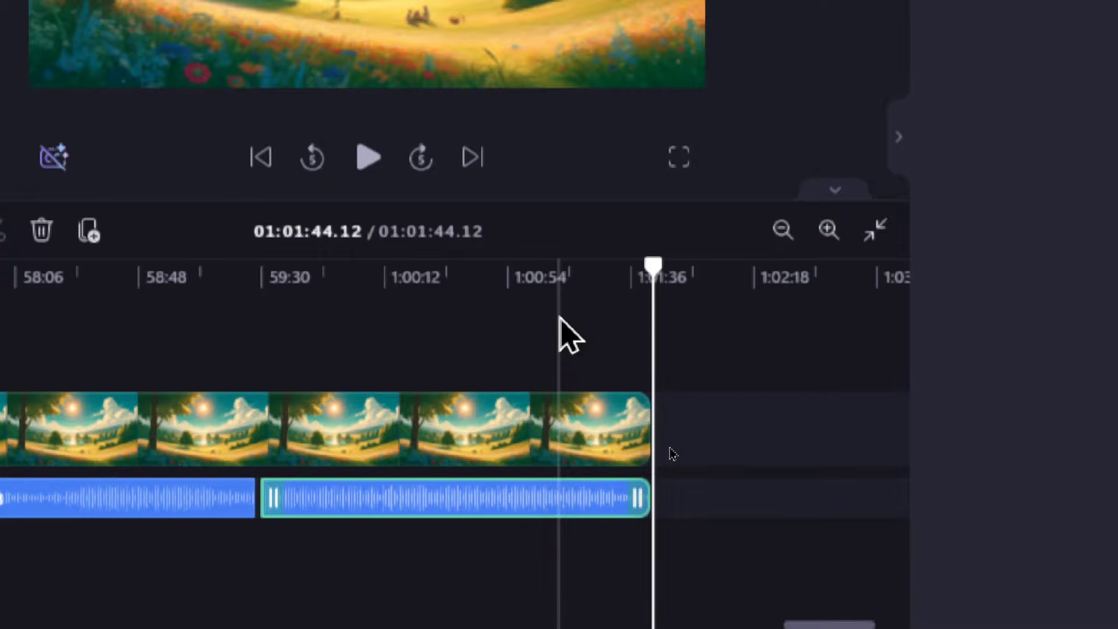
pyautogui.click(561, 319)
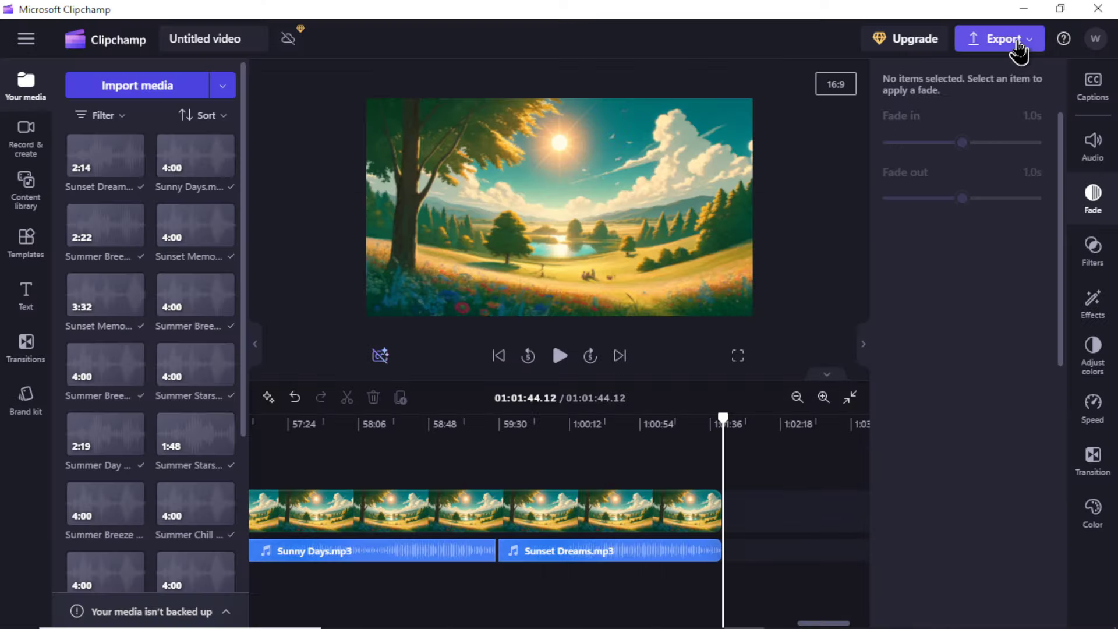
# Export the lofi video at 1080p quality.
pyautogui.click(1016, 42)
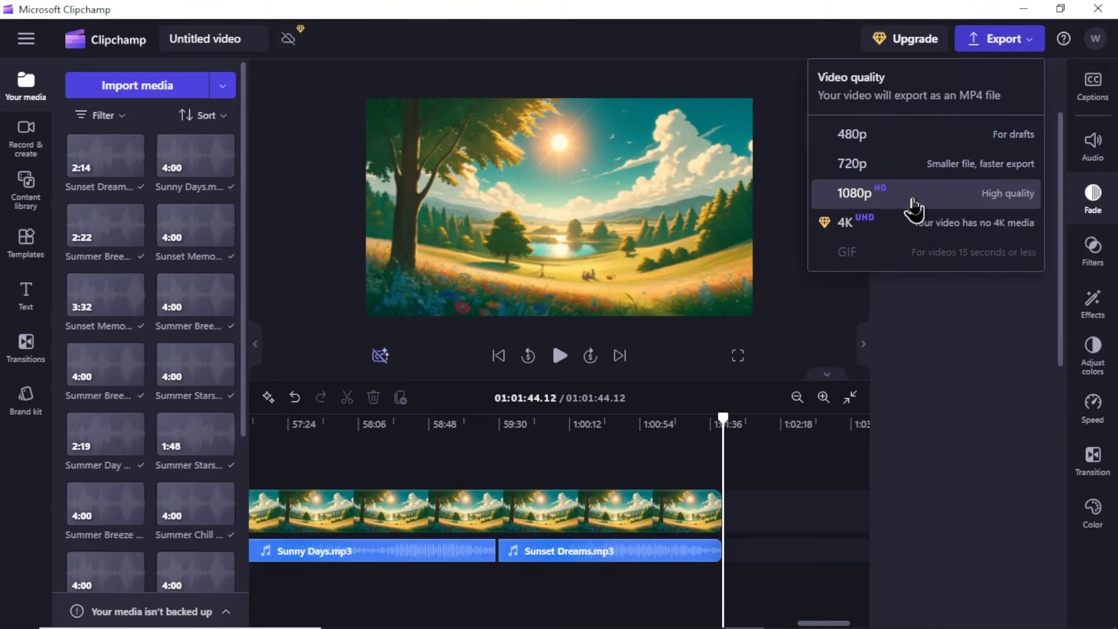
pyautogui.click(914, 206)
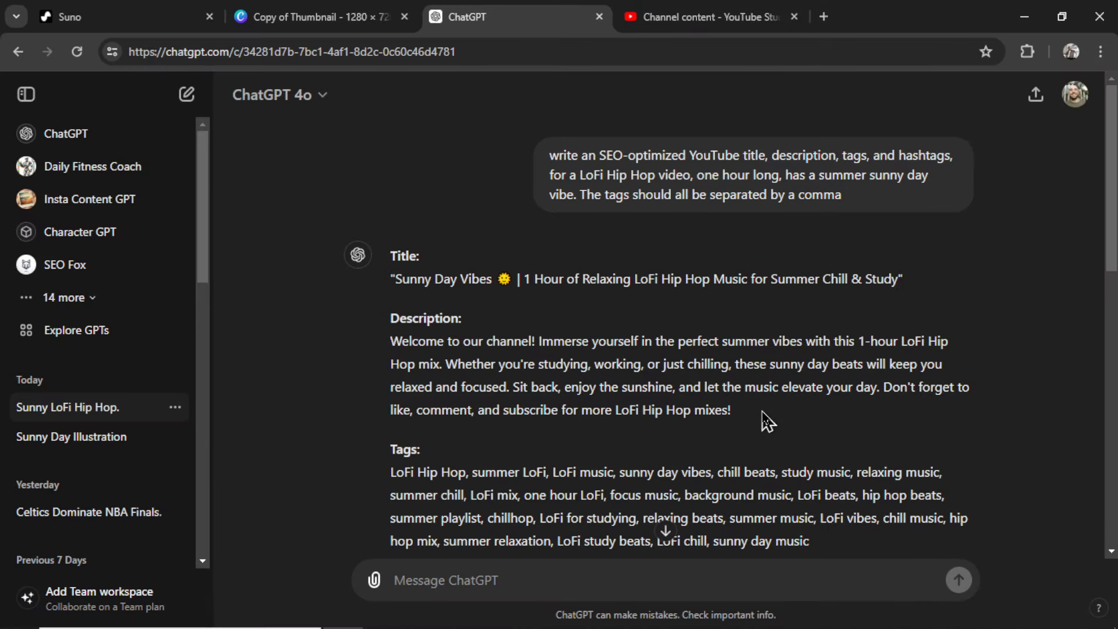
# Select ChatGPT's description paragraph for revision, then copy the suggested Sunny Day Vibes title.
pyautogui.moveTo(469, 623); pyautogui.dragTo(177, 583)
pyautogui.moveTo(565, 388); pyautogui.dragTo(402, 342)
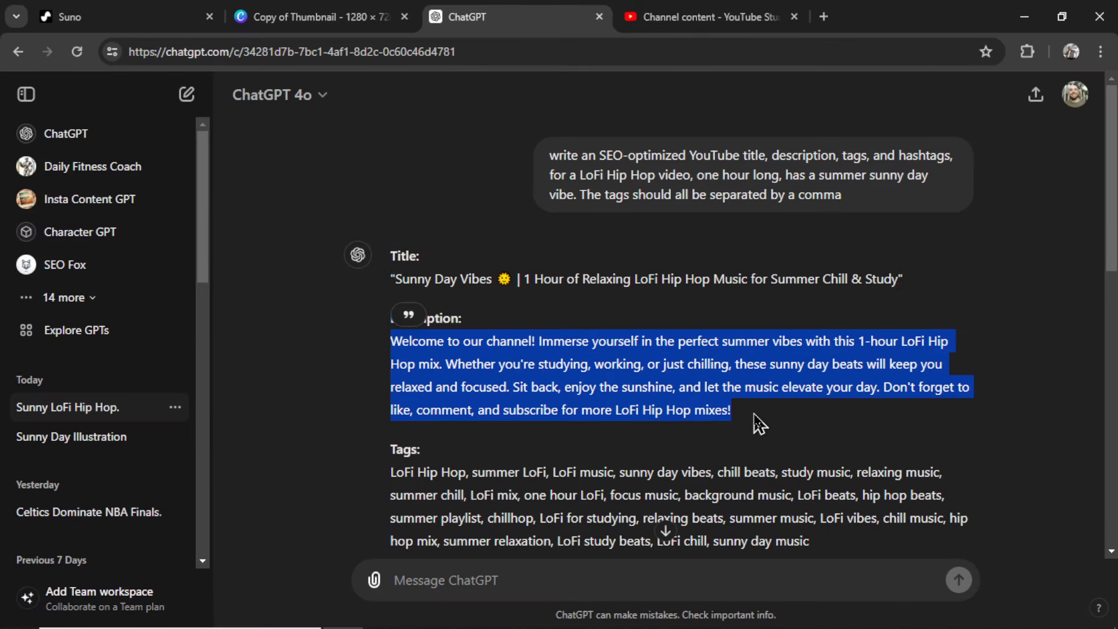
pyautogui.scroll(-2, 865, 393)
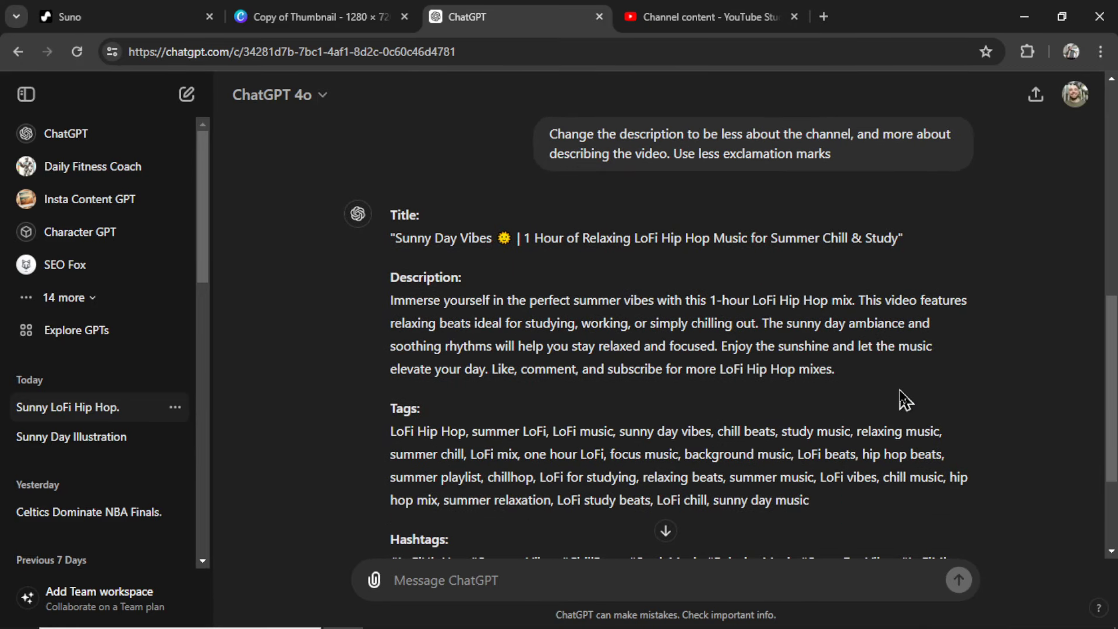
pyautogui.moveTo(898, 238); pyautogui.dragTo(399, 257)
pyautogui.hotkey('ctrl', 'c')
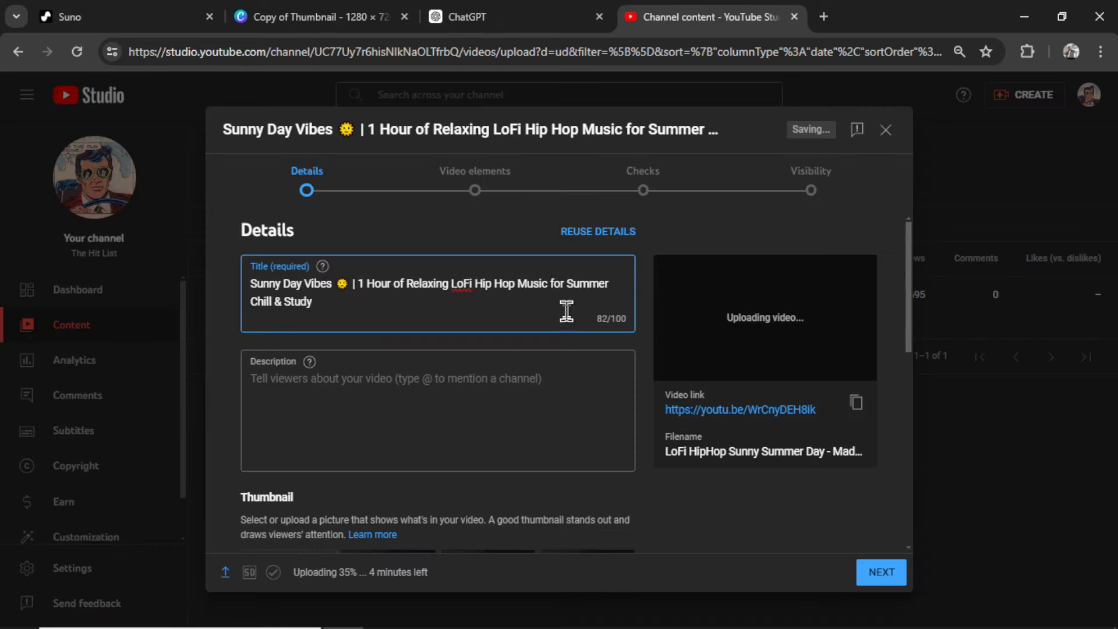
# Paste the revised description into the upload's Description field and select ChatGPT's hashtags and tag list.
pyautogui.click(461, 399)
pyautogui.hotkey('ctrl', 'v')
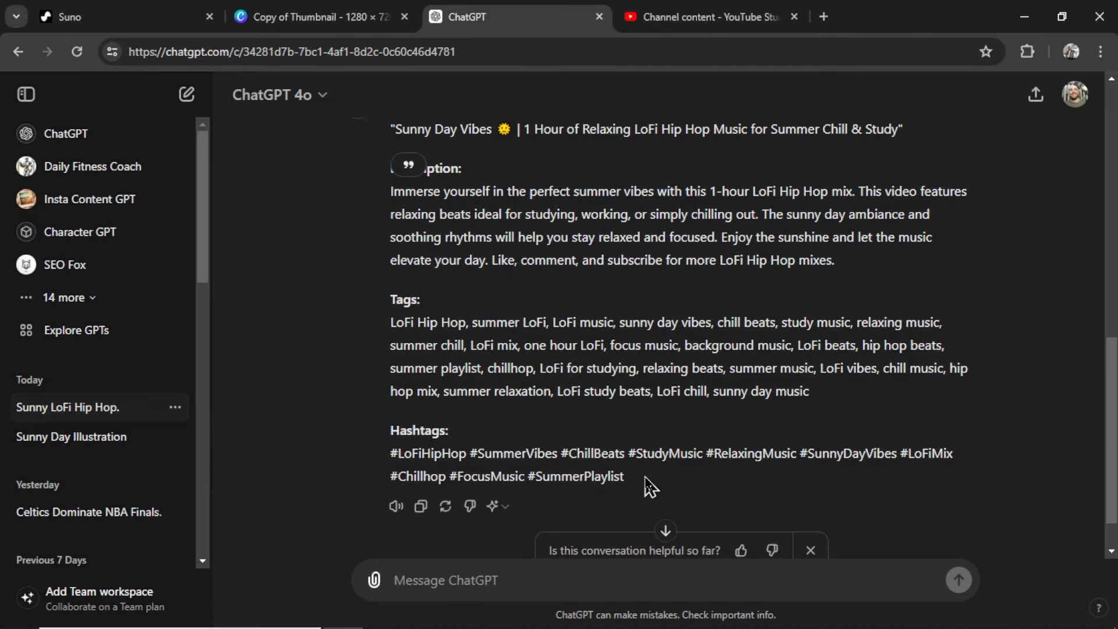
pyautogui.moveTo(626, 477); pyautogui.dragTo(392, 460)
pyautogui.moveTo(811, 392); pyautogui.dragTo(396, 344)
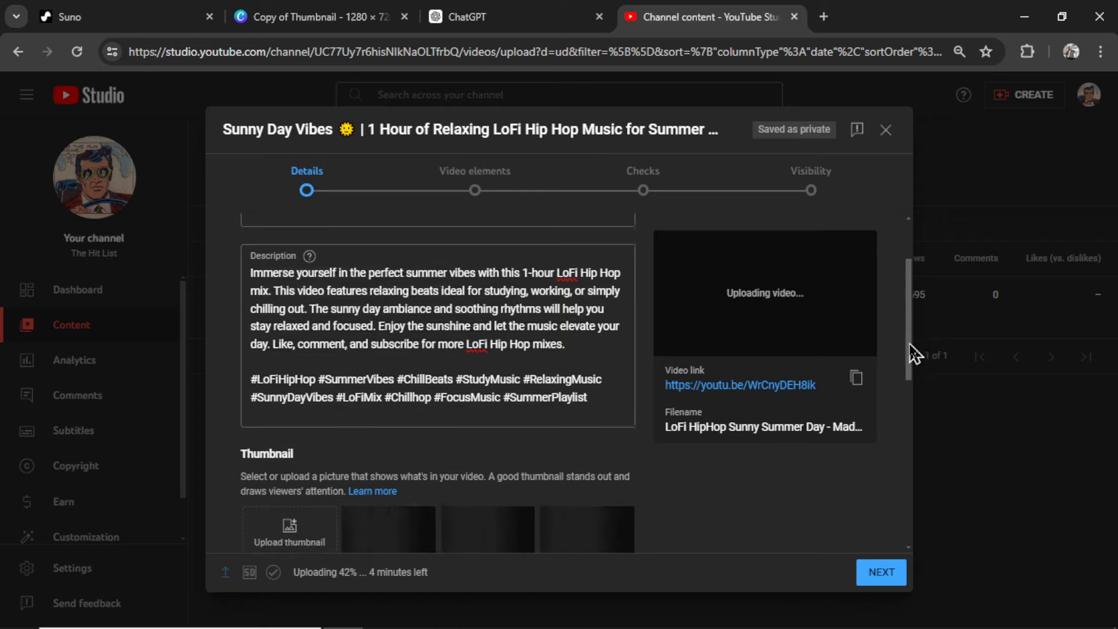
pyautogui.moveTo(911, 354); pyautogui.dragTo(910, 485)
pyautogui.scroll(-2, 507, 411)
# Paste the comma-separated tag list into the Tags field under the extra upload details.
pyautogui.click(256, 512)
pyautogui.scroll(-5, 524, 408)
pyautogui.click(612, 389)
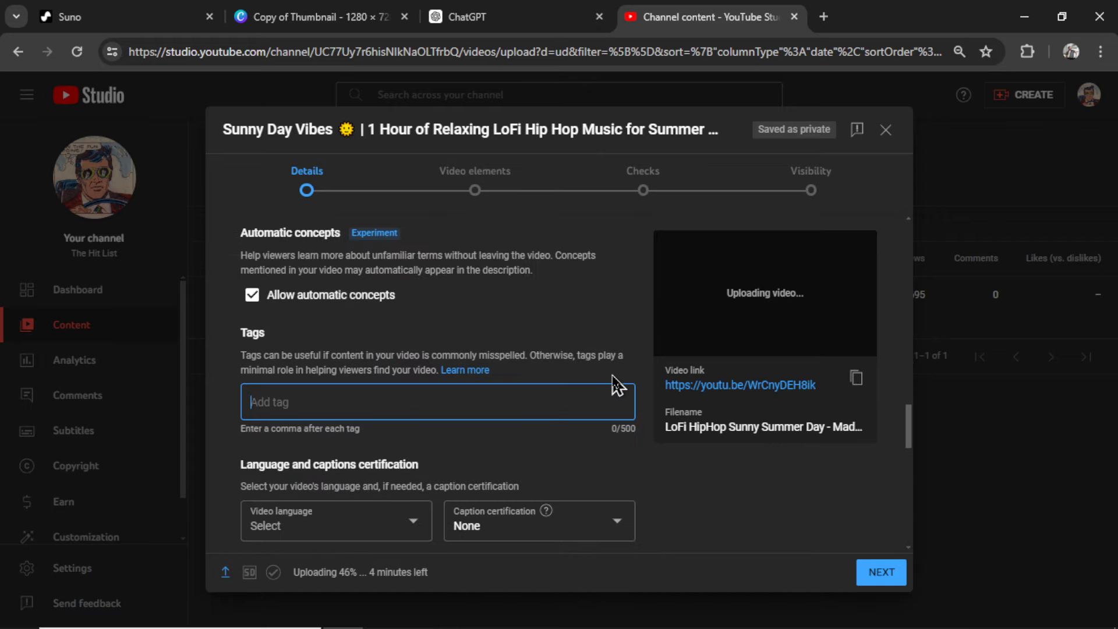
pyautogui.hotkey('ctrl', 'v')
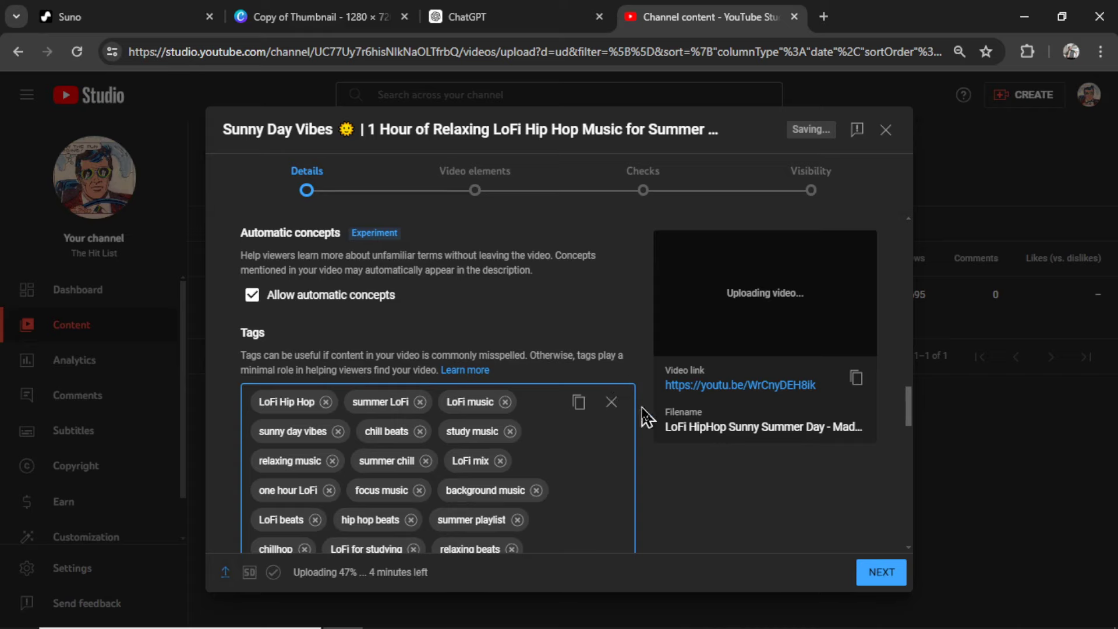
pyautogui.scroll(-4, 647, 441)
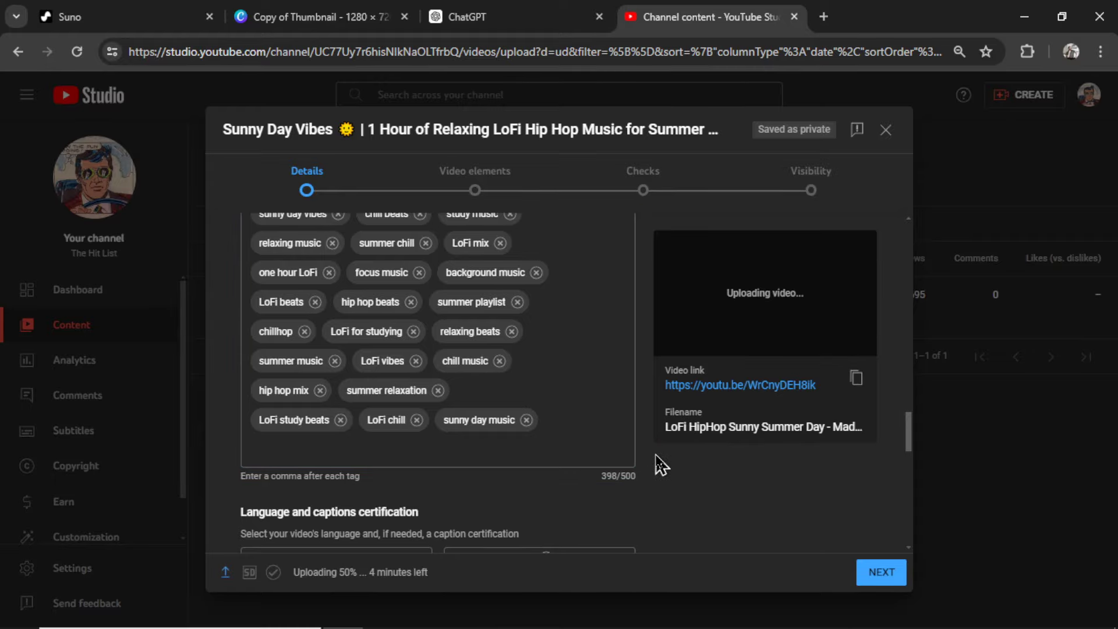
pyautogui.hotkey('ctrl', '2')
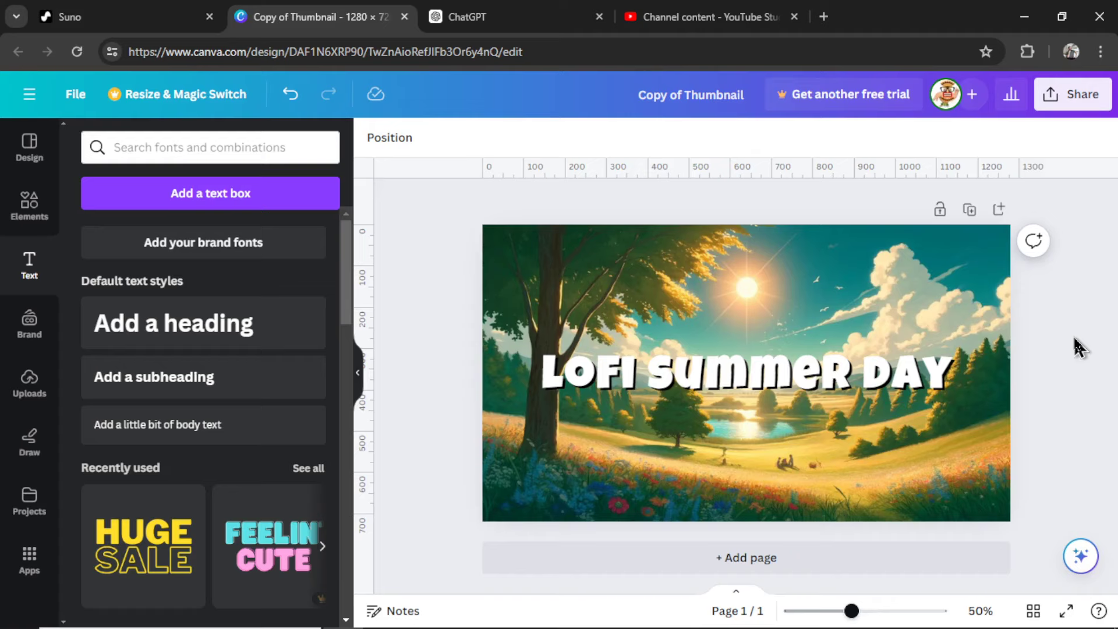
# Open the Share options for the LOFI SUMMER DAY thumbnail design.
pyautogui.click(1089, 109)
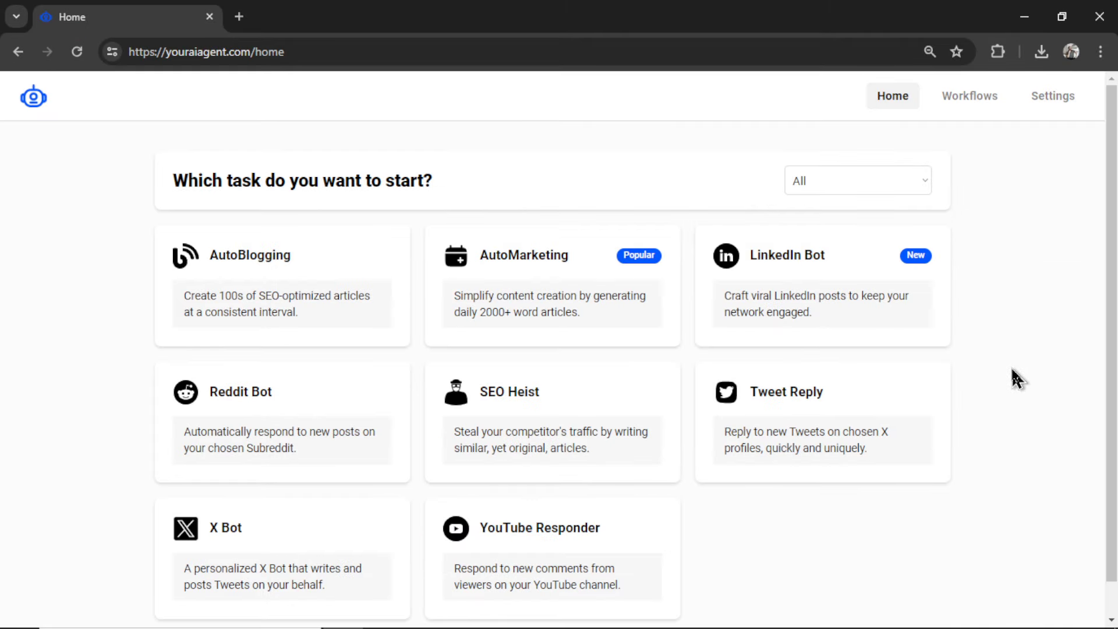
# Scroll through the YourAIAgent home page's task bot cards.
pyautogui.scroll(-1, 1022, 396)
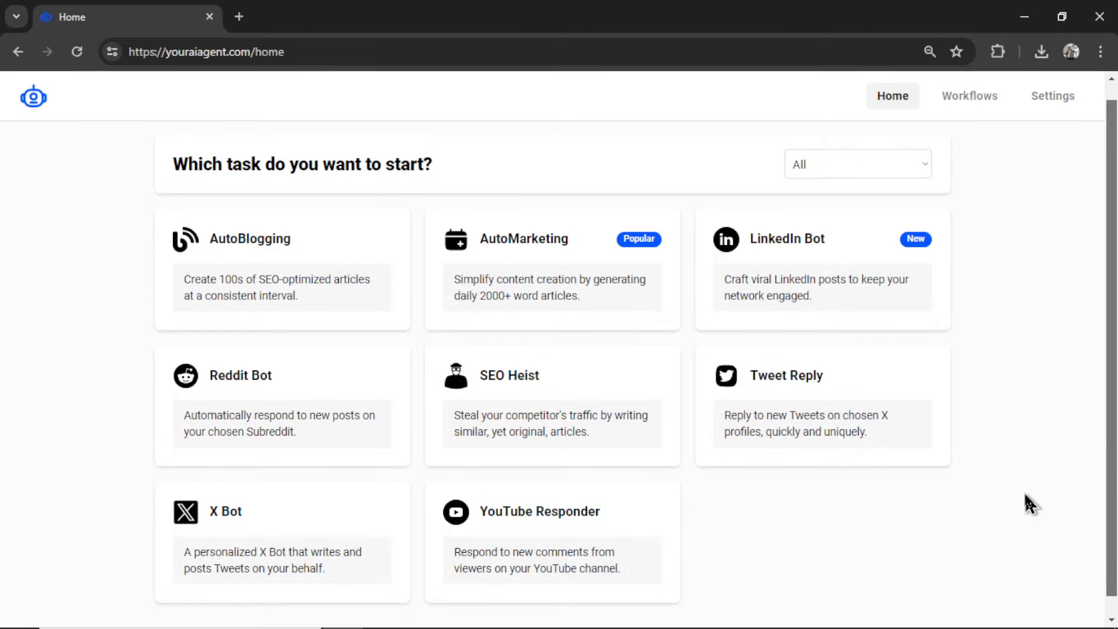